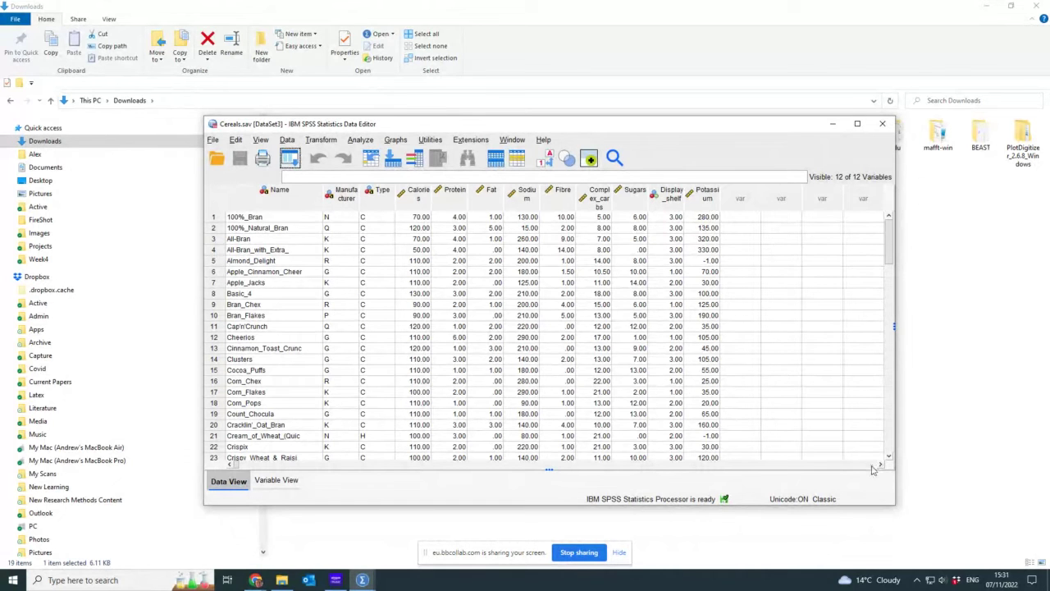
Show value labels in the data grid and widen the Manufacturer column to fit full names
{"action": "left_click", "coordinate": [710, 436]}
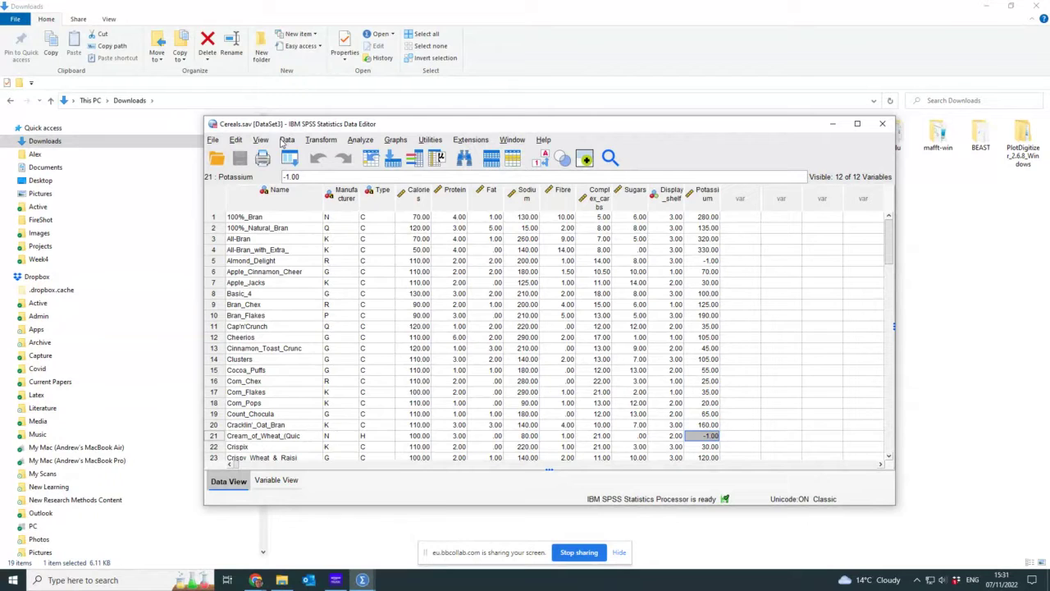
{"action": "left_click", "coordinate": [285, 140]}
{"action": "mouse_move", "coordinate": [261, 140]}
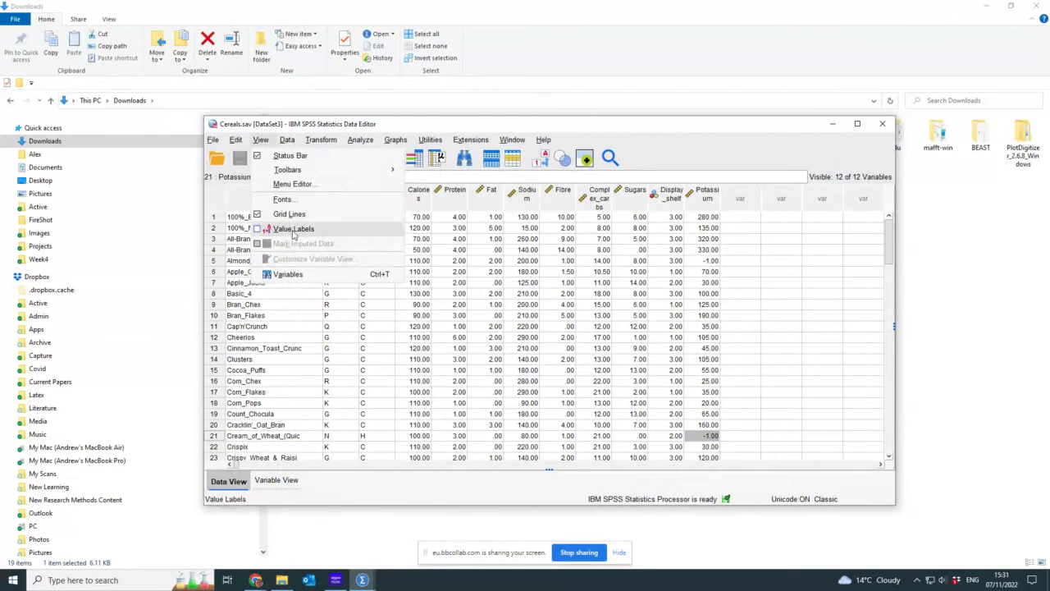
{"action": "left_click", "coordinate": [293, 229]}
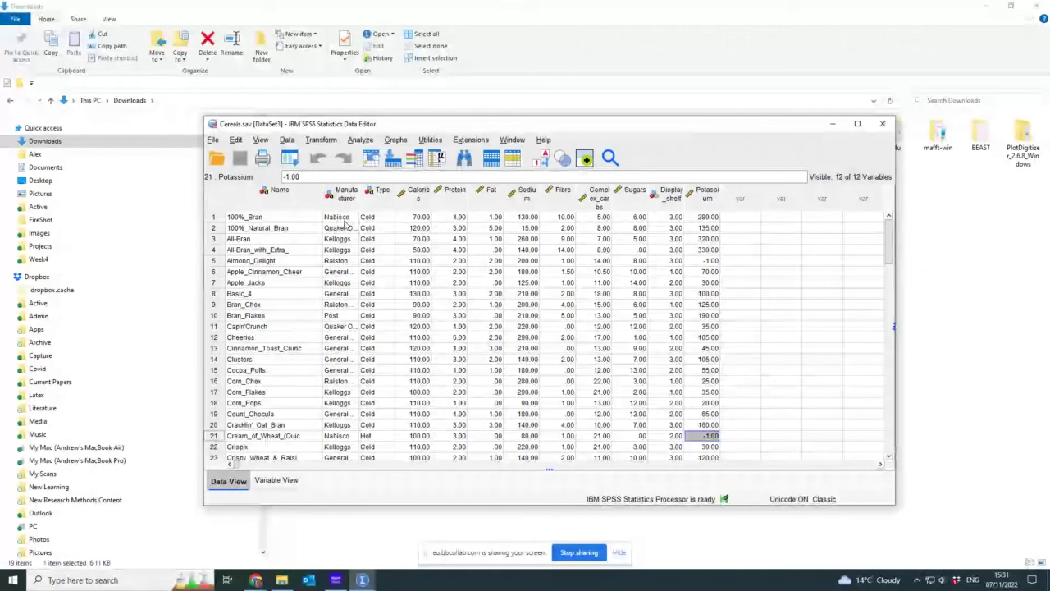
{"action": "left_click_drag", "start_coordinate": [358, 205], "coordinate": [495, 206]}
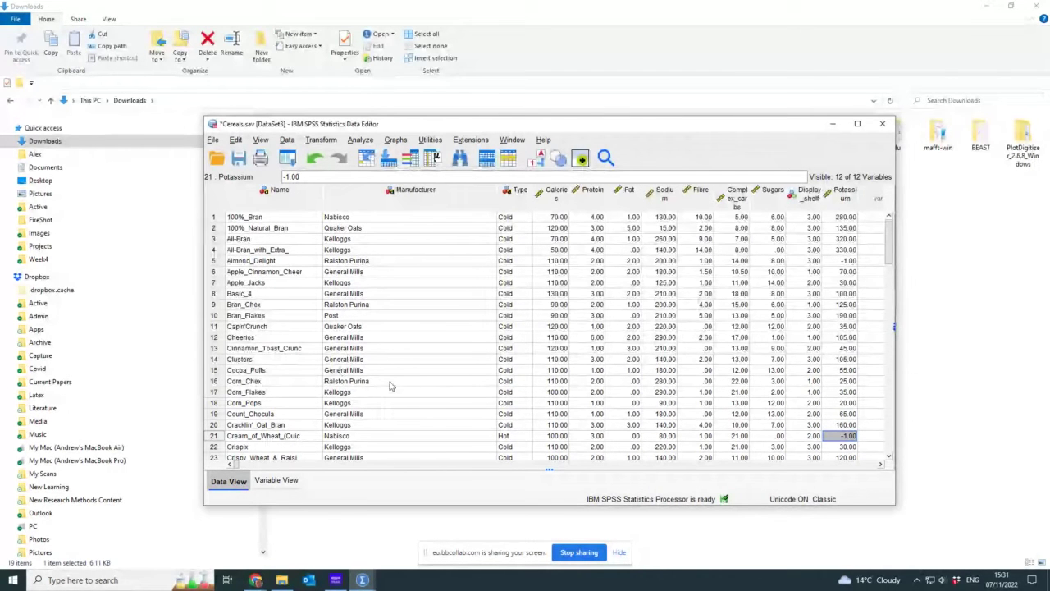
{"action": "scroll", "coordinate": [393, 389], "scroll_direction": "down", "scroll_amount": 3}
{"action": "scroll", "coordinate": [392, 388], "scroll_direction": "up", "scroll_amount": 3}
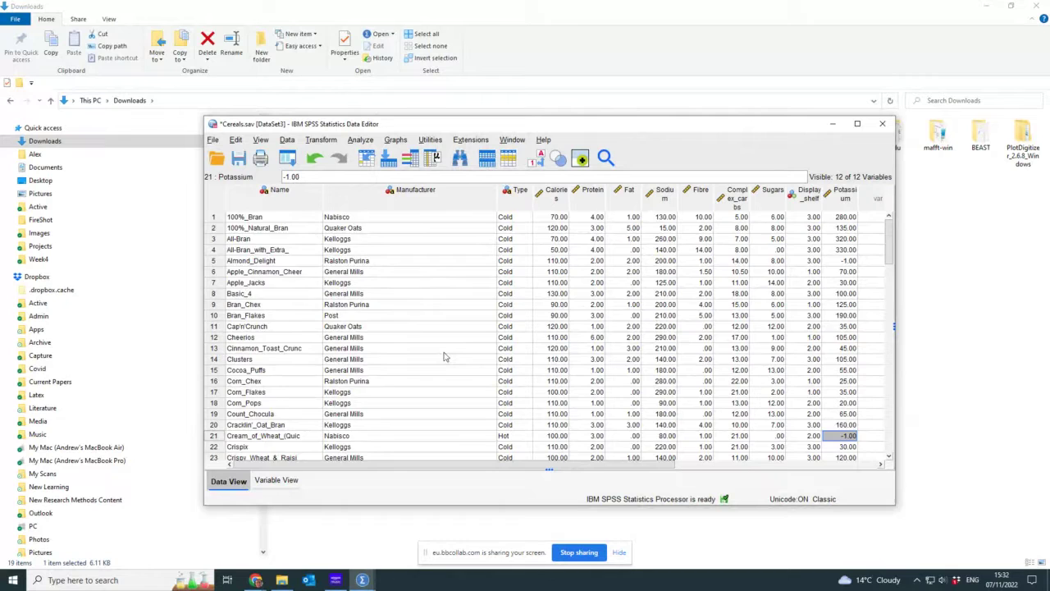
{"action": "scroll", "coordinate": [445, 356], "scroll_direction": "down", "scroll_amount": 10}
{"action": "scroll", "coordinate": [446, 356], "scroll_direction": "down", "scroll_amount": 10}
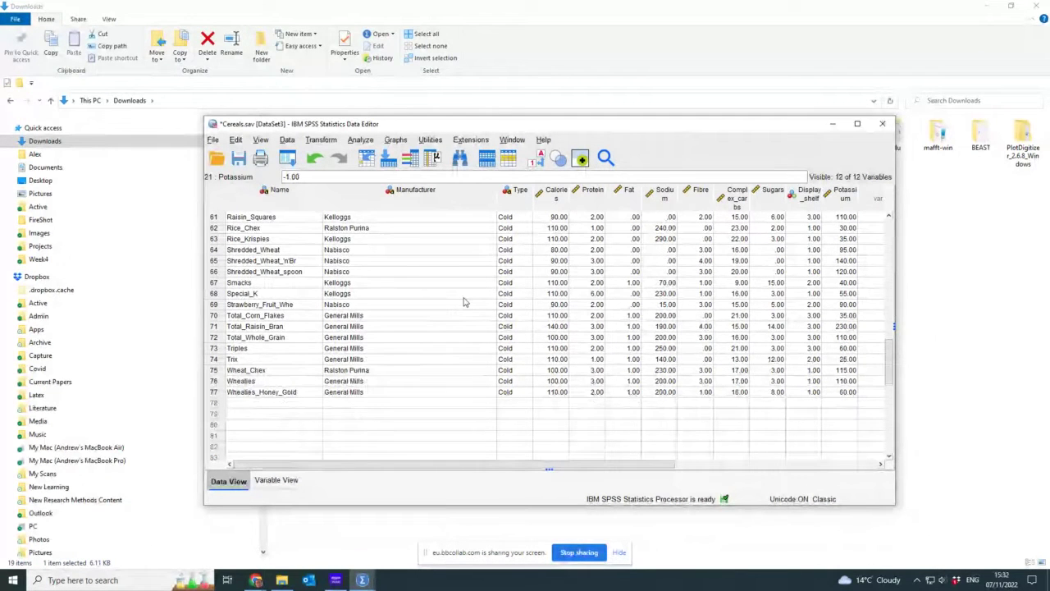
{"action": "scroll", "coordinate": [458, 262], "scroll_direction": "up", "scroll_amount": 10}
{"action": "scroll", "coordinate": [458, 262], "scroll_direction": "up", "scroll_amount": 10}
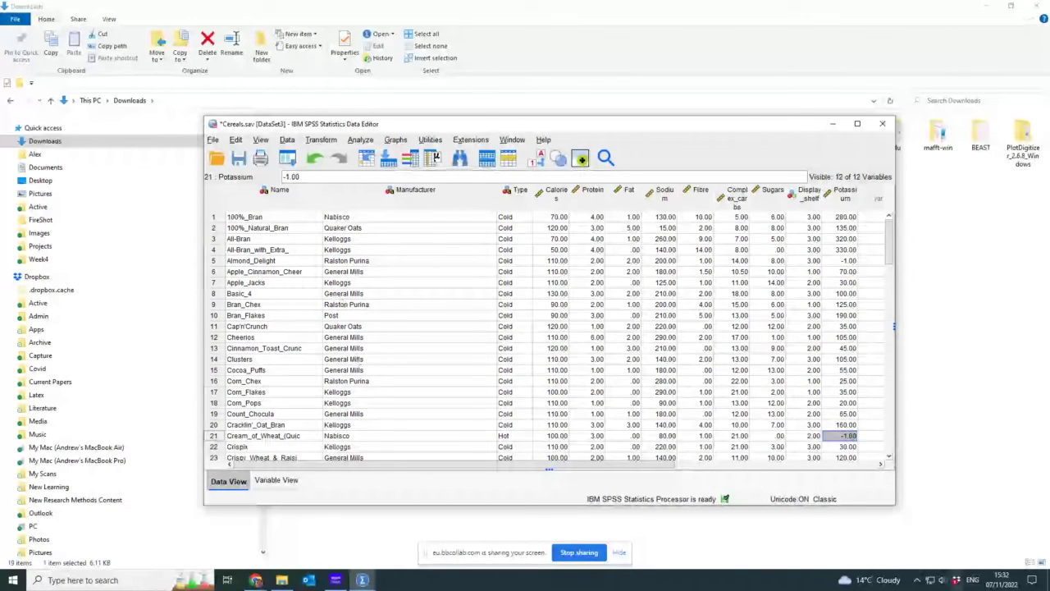
Select the Manufacturer column and turn off value labels to show raw codes
{"action": "left_click", "coordinate": [394, 202]}
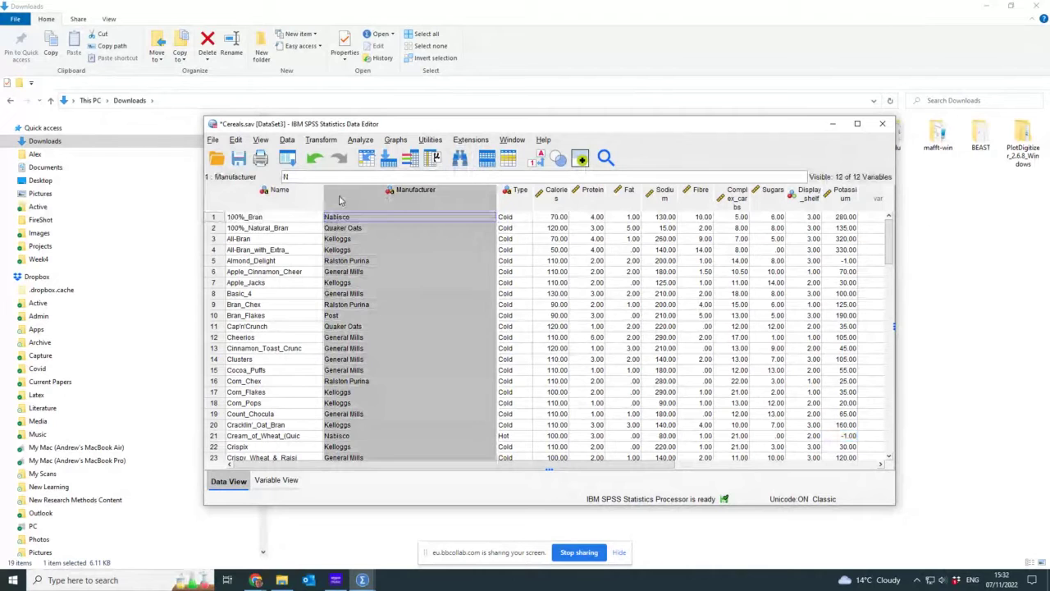
{"action": "left_click", "coordinate": [260, 140]}
{"action": "left_click", "coordinate": [296, 229]}
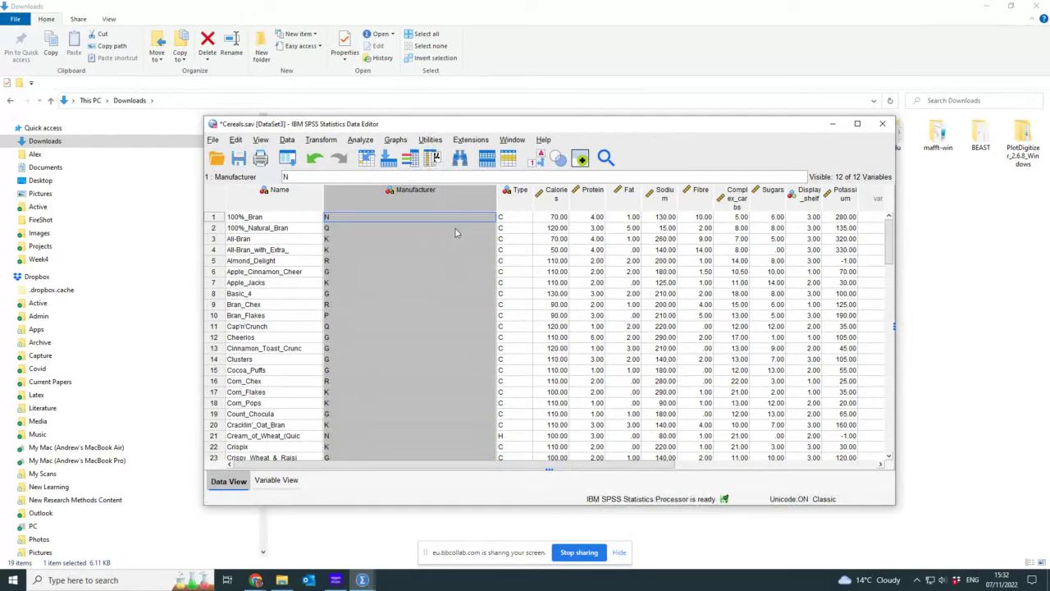
Open and close the Analyze menu, then try other items on the menu bar
{"action": "left_click", "coordinate": [369, 140]}
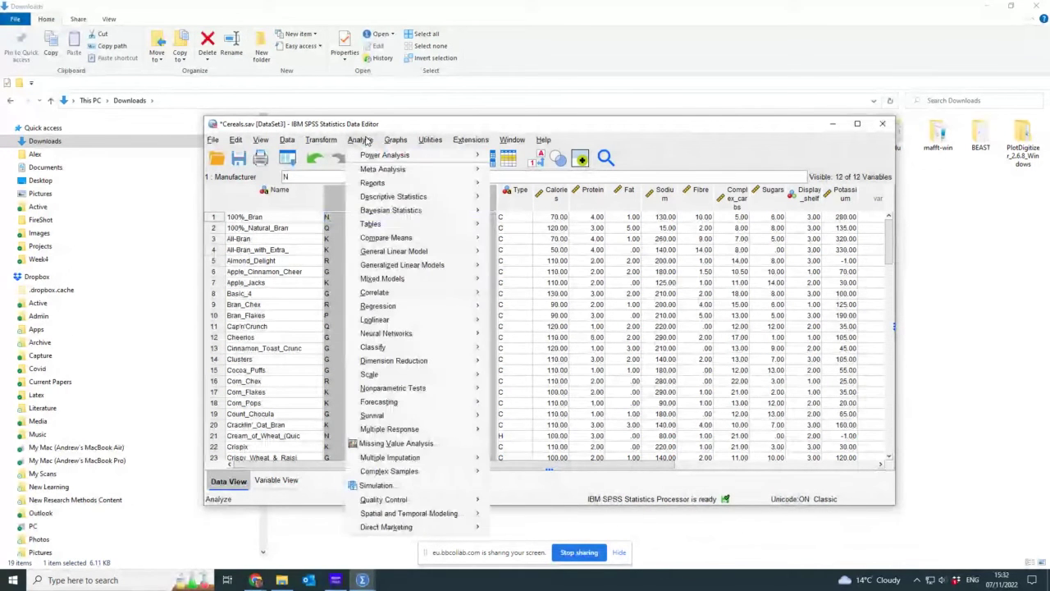
{"action": "left_click", "coordinate": [360, 140]}
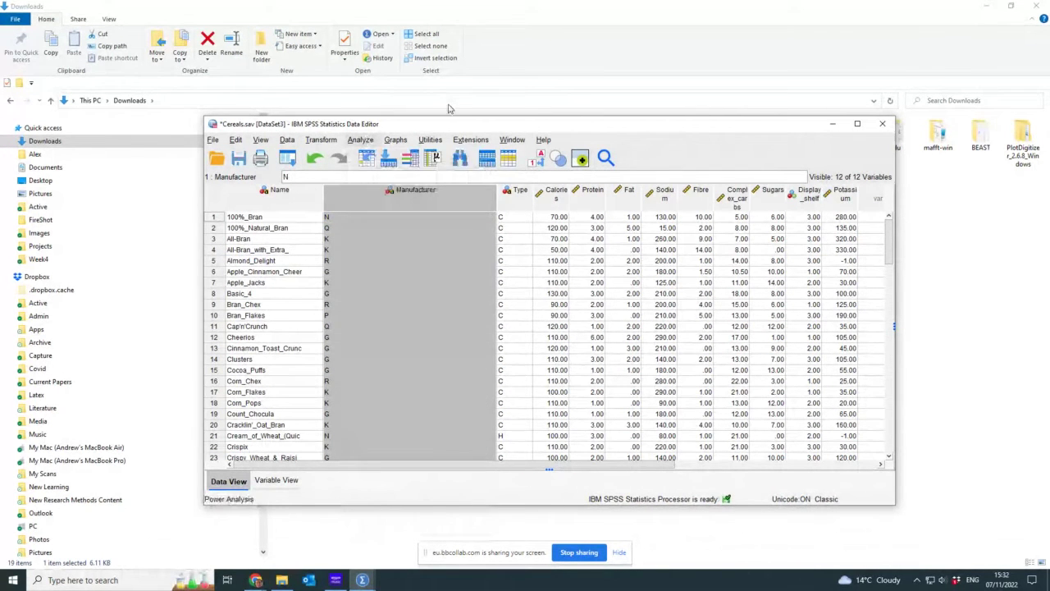
{"action": "left_click", "coordinate": [430, 140]}
{"action": "left_click", "coordinate": [486, 118]}
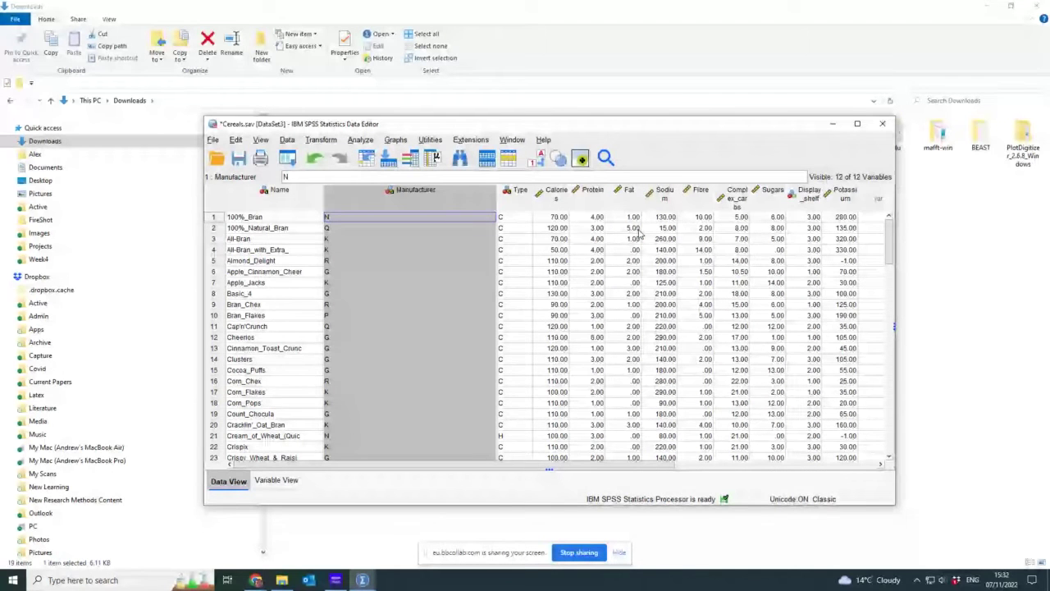
Start an Independent-Samples T Test from Analyze > Compare Means, then cancel it
{"action": "left_click", "coordinate": [359, 140]}
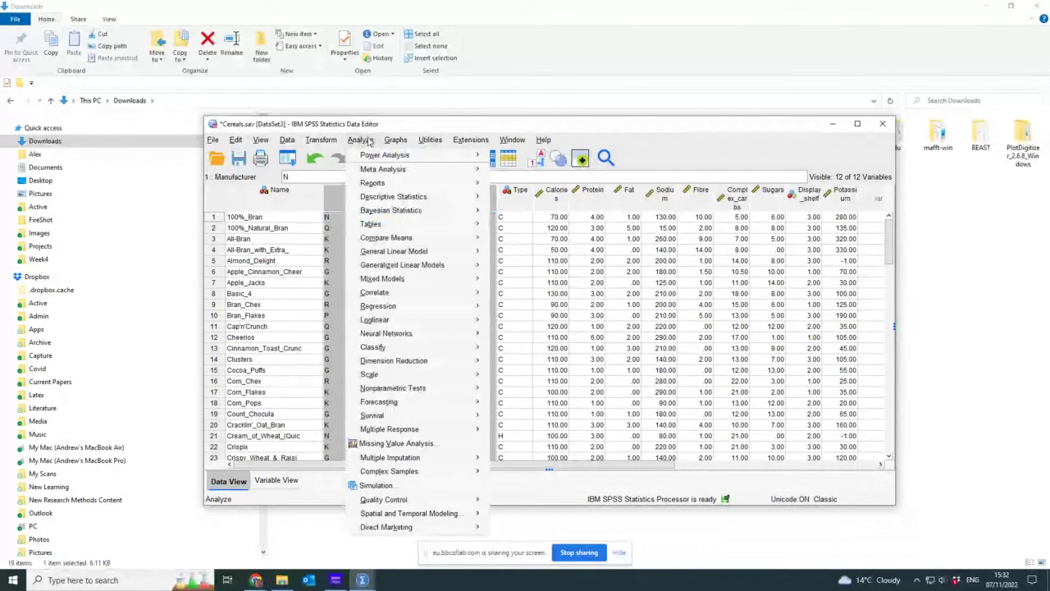
{"action": "mouse_move", "coordinate": [383, 237]}
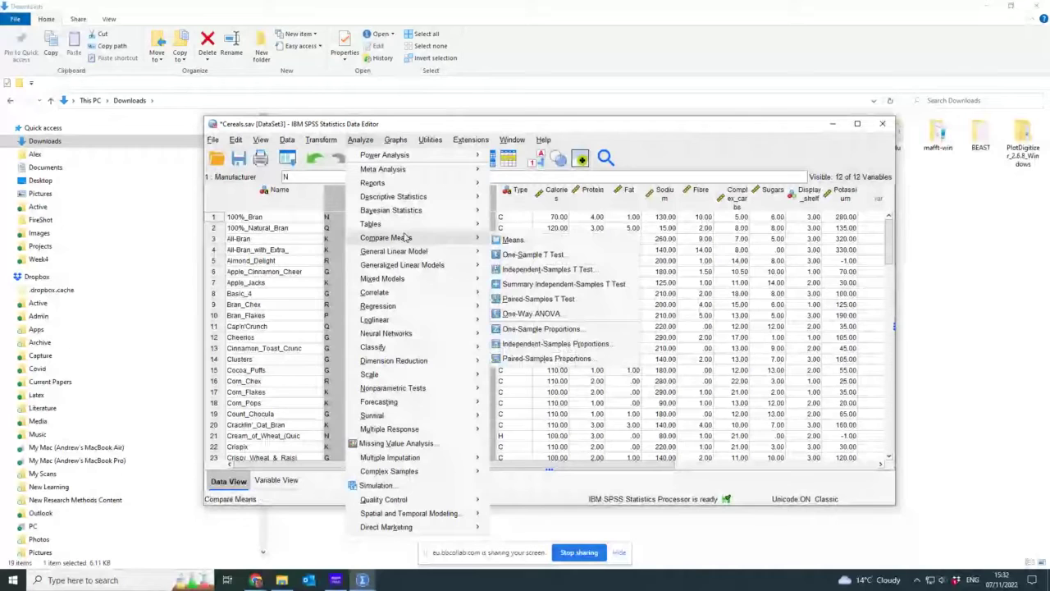
{"action": "left_click", "coordinate": [541, 267]}
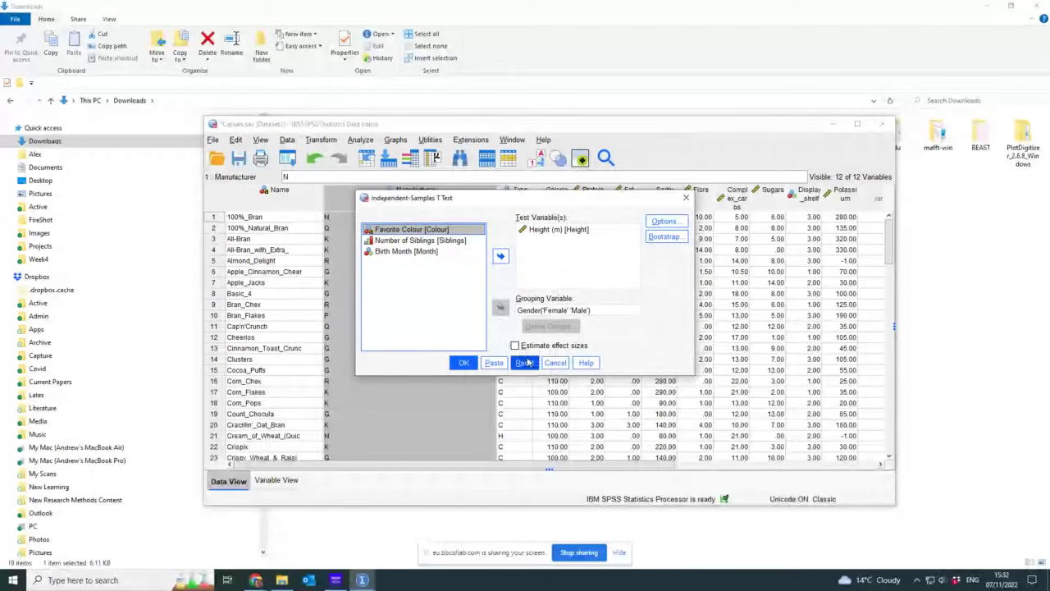
{"action": "left_click", "coordinate": [554, 363]}
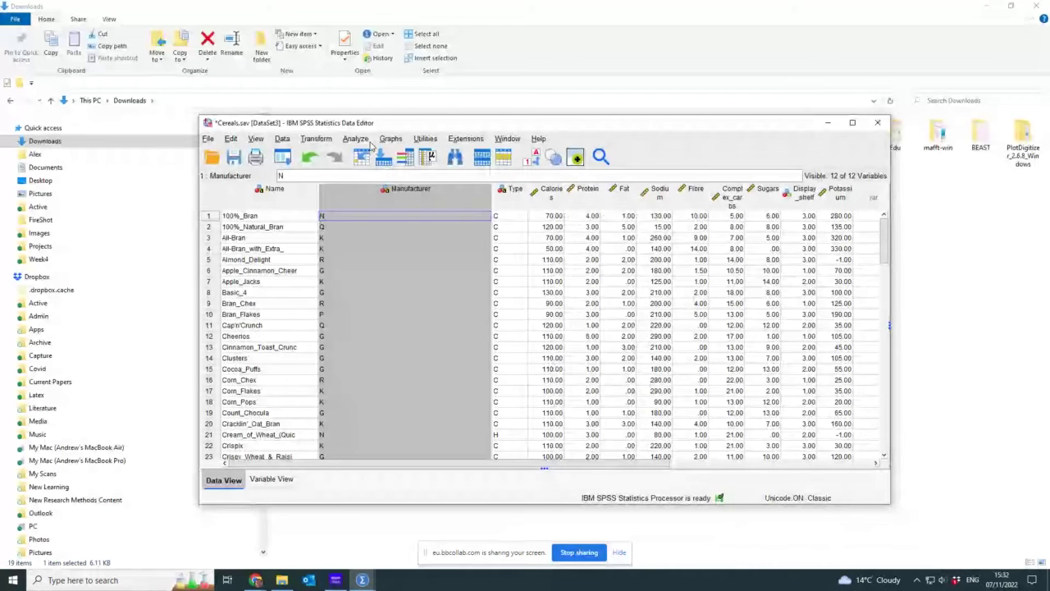
Reopen the Independent-Samples T Test with Protein as test variable and Manufacturer as grouping variable
{"action": "left_click", "coordinate": [354, 140]}
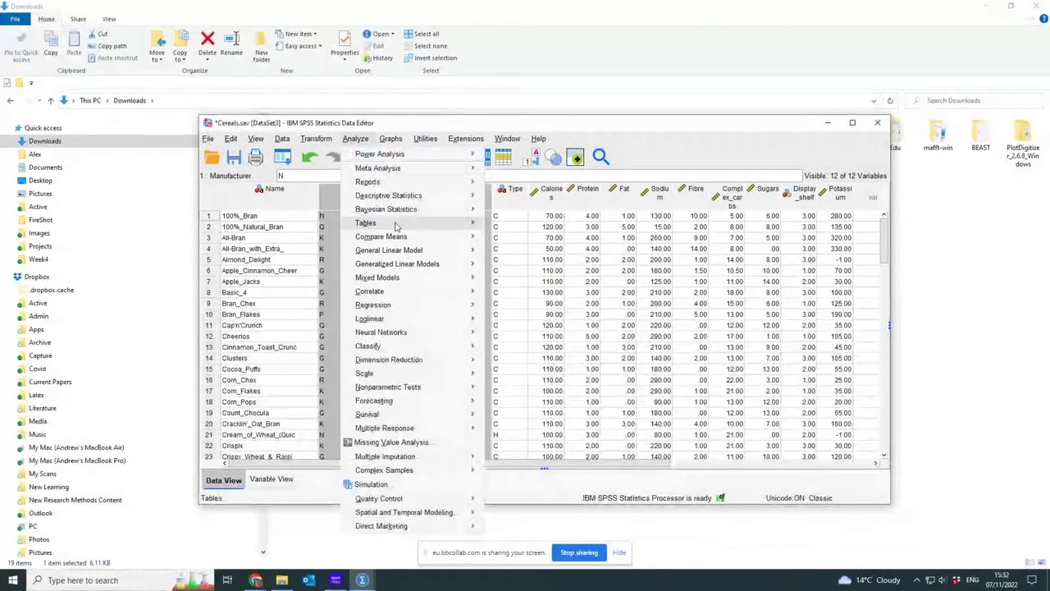
{"action": "mouse_move", "coordinate": [393, 236]}
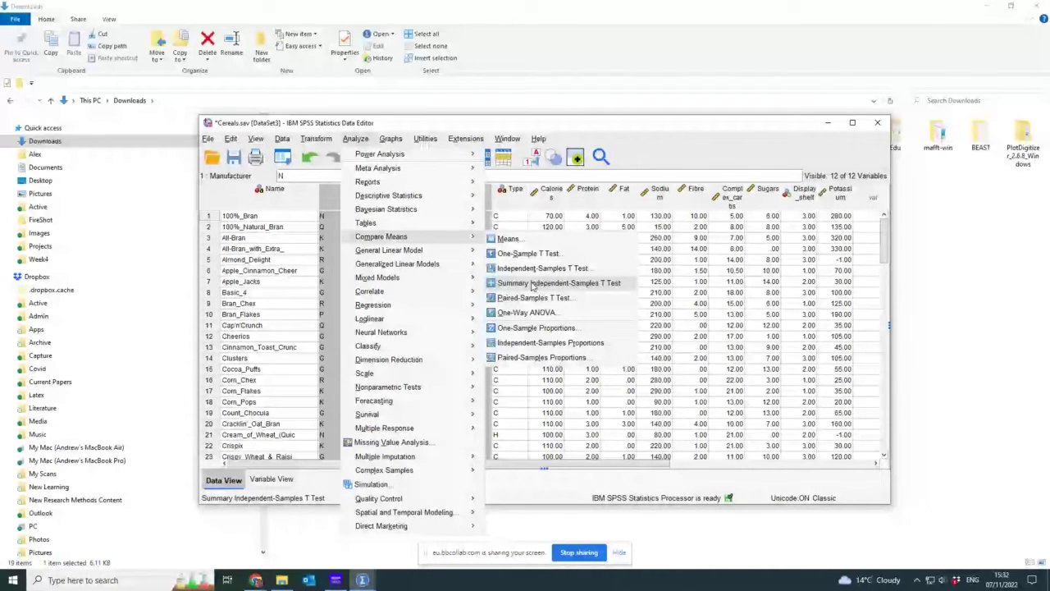
{"action": "left_click", "coordinate": [537, 268]}
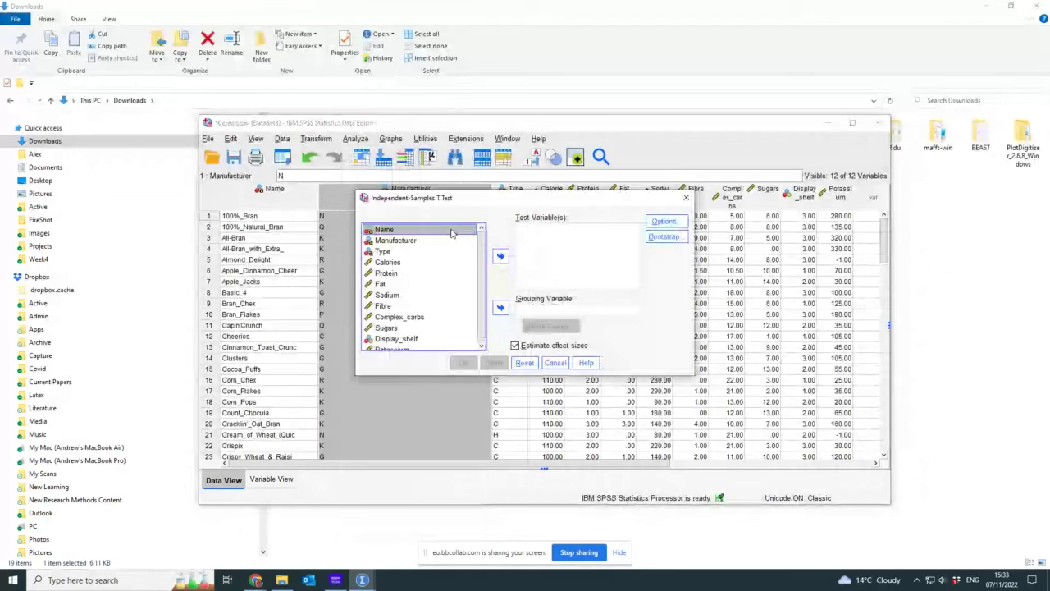
{"action": "left_click", "coordinate": [432, 276]}
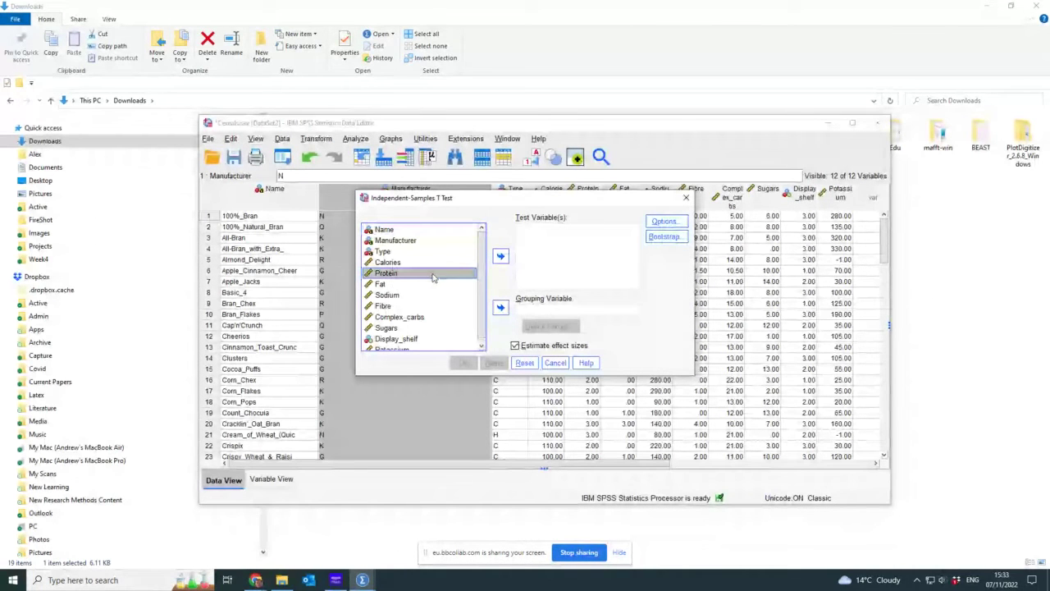
{"action": "left_click", "coordinate": [501, 256]}
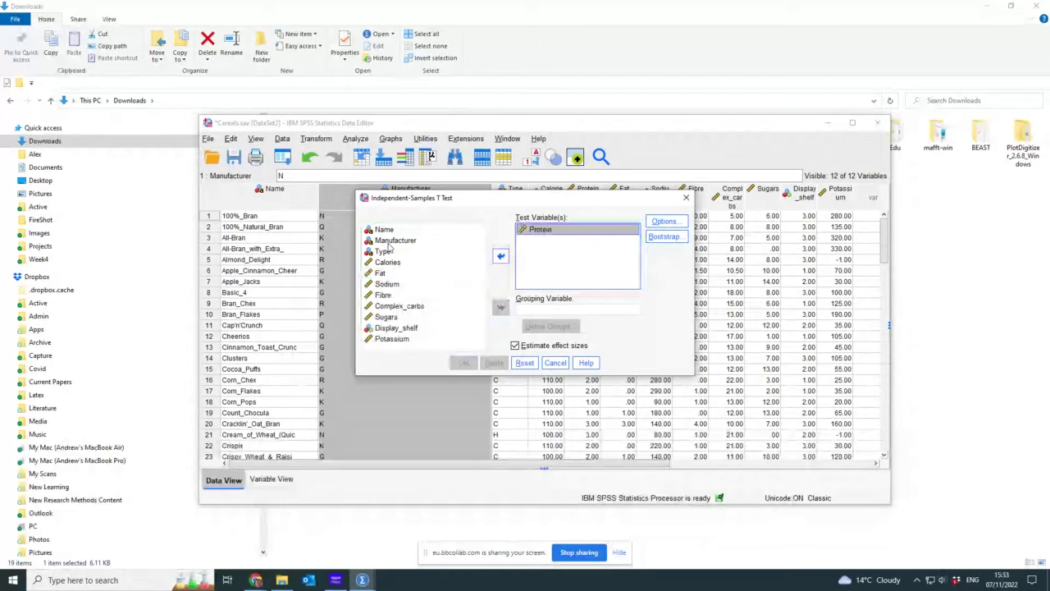
{"action": "left_click", "coordinate": [395, 241]}
{"action": "left_click", "coordinate": [500, 307]}
Define the Manufacturer groups as G and K and run the t-test
{"action": "left_click", "coordinate": [548, 325]}
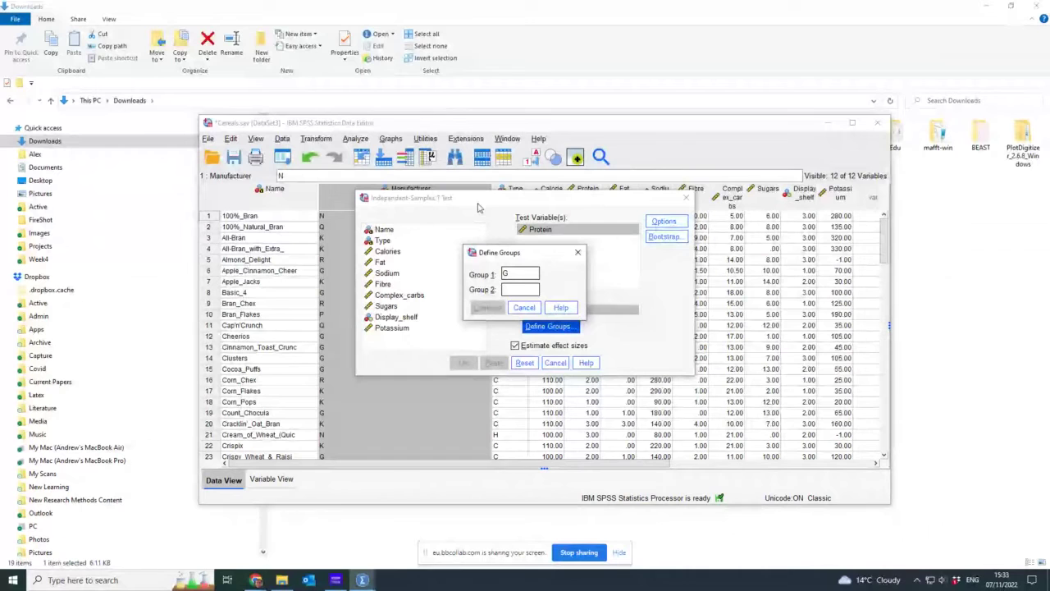
{"action": "type", "text": "G"}
{"action": "left_click", "coordinate": [508, 290]}
{"action": "type", "text": "K"}
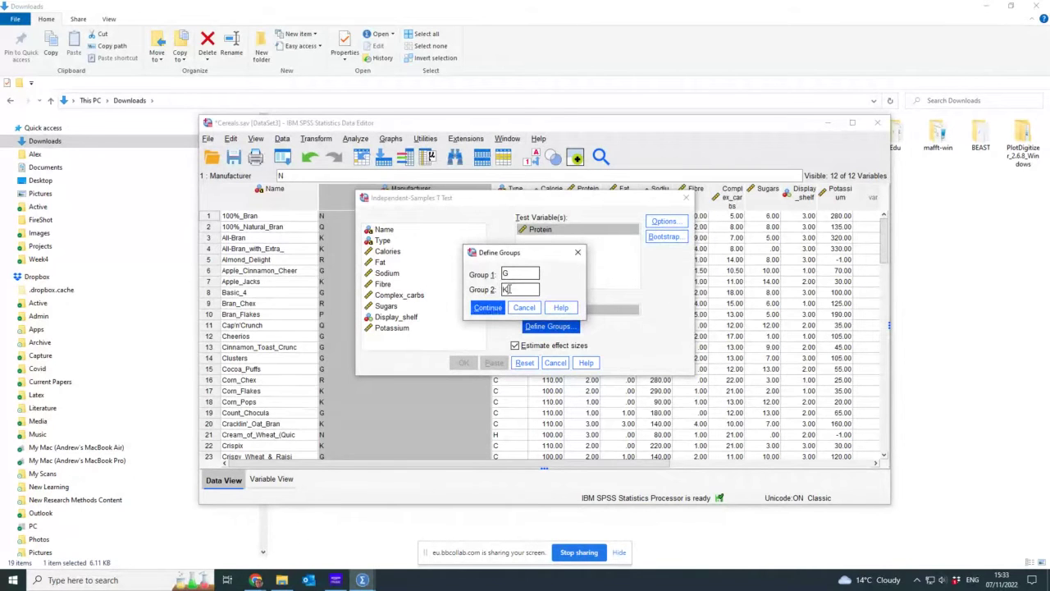
{"action": "left_click", "coordinate": [487, 307]}
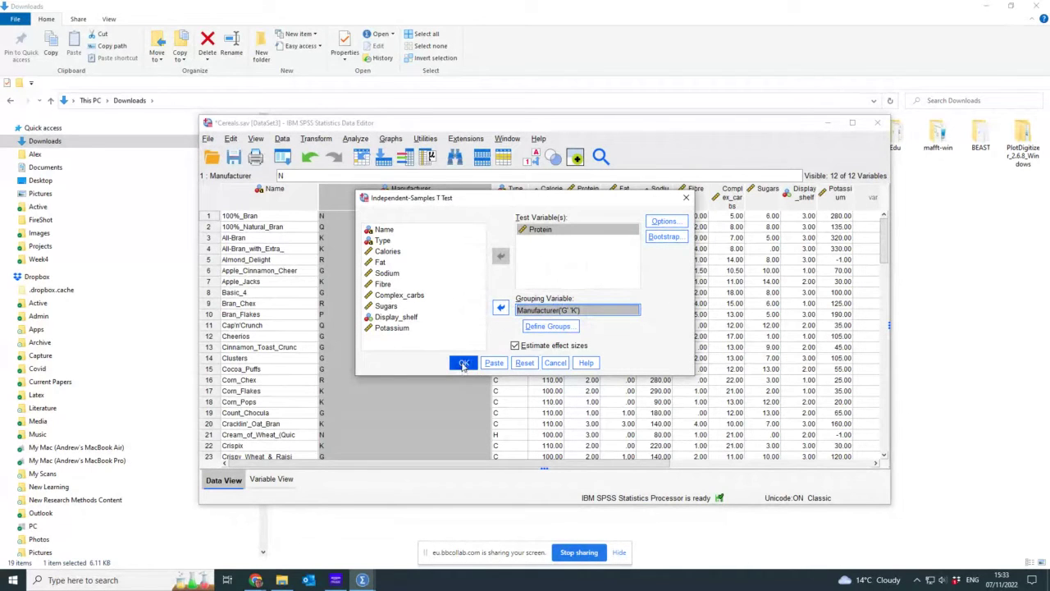
{"action": "left_click", "coordinate": [463, 363]}
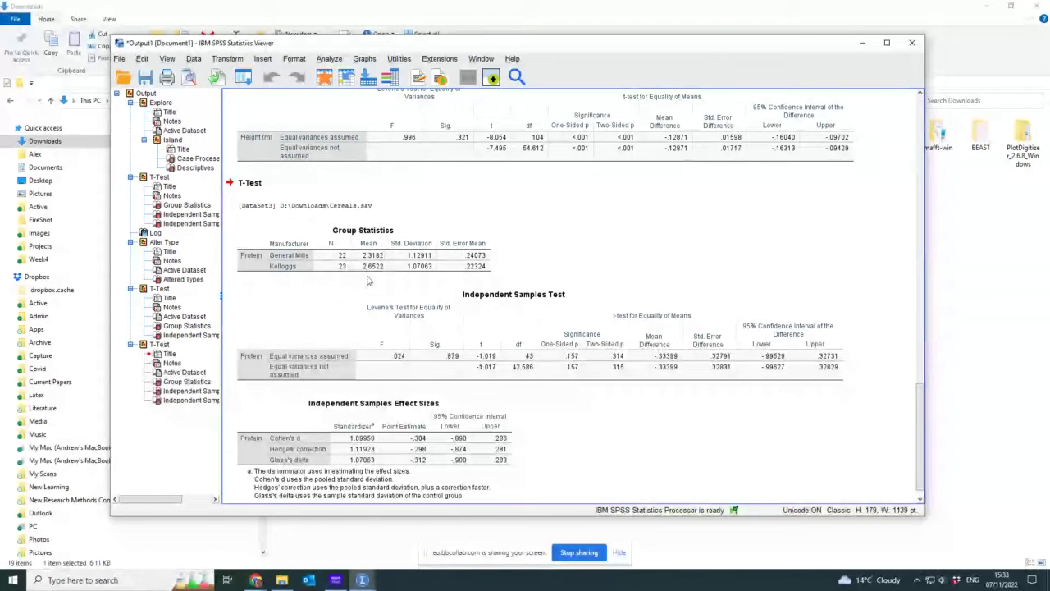
Review the Protein Group Statistics and Independent Samples Test tables (t = -1.019, p = .314)
{"action": "left_click", "coordinate": [346, 361]}
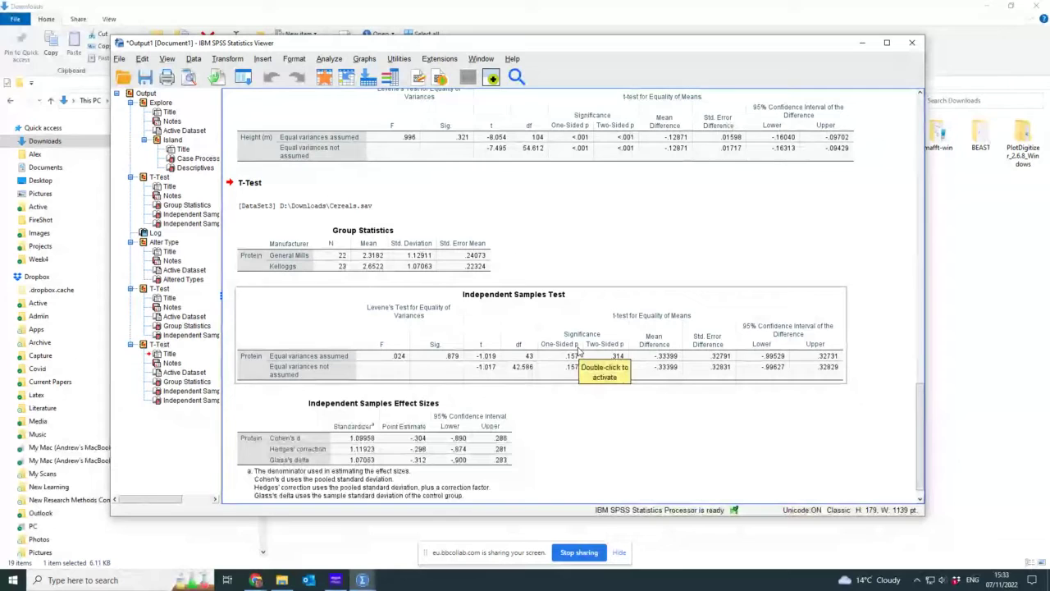
{"action": "left_click", "coordinate": [582, 390]}
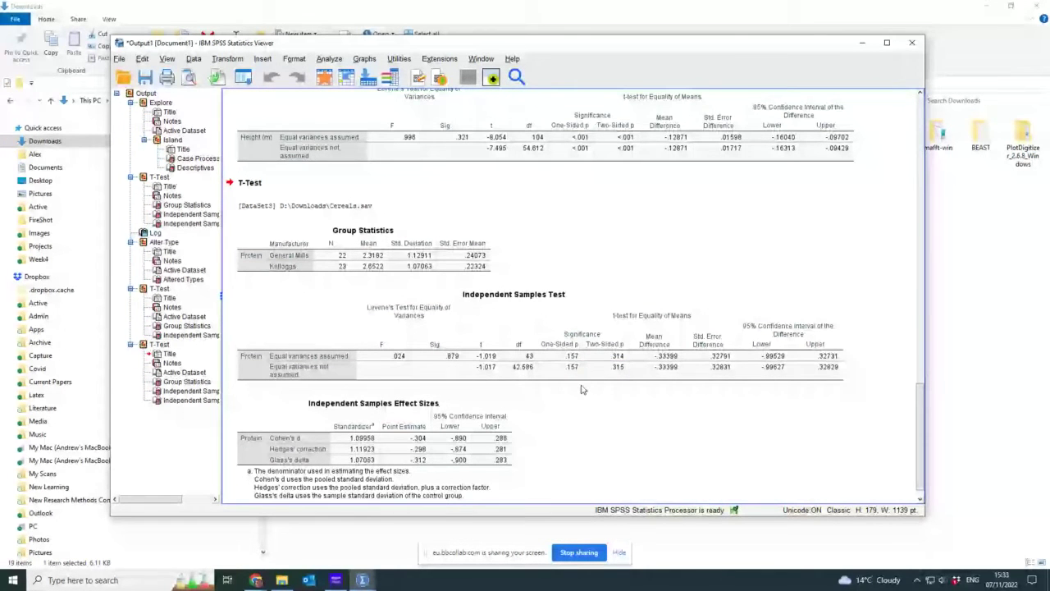
{"action": "left_click", "coordinate": [582, 389]}
{"action": "left_click", "coordinate": [571, 414]}
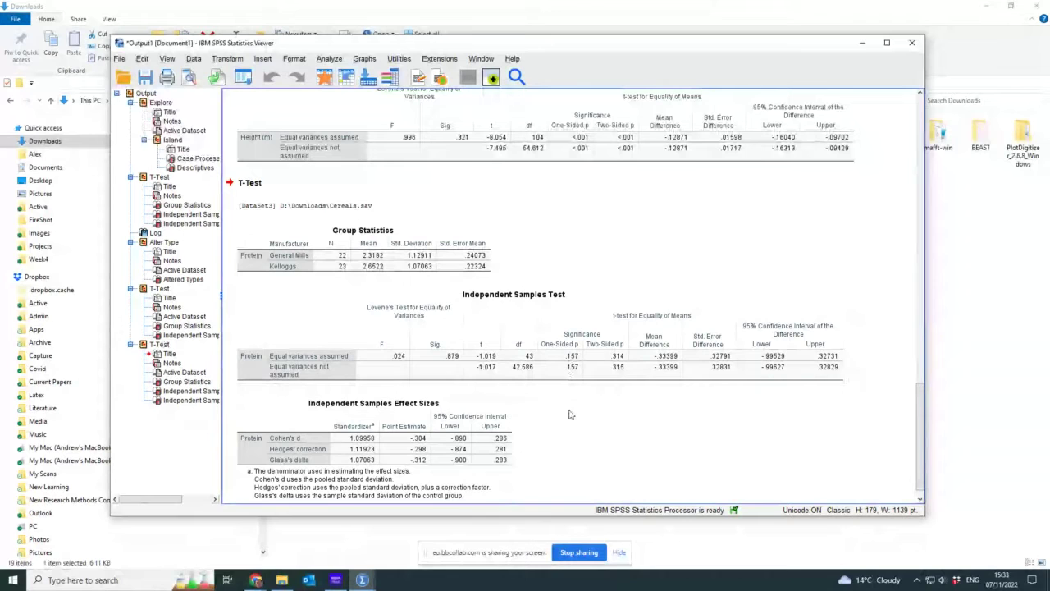
{"action": "left_click", "coordinate": [618, 322]}
{"action": "left_click", "coordinate": [345, 272]}
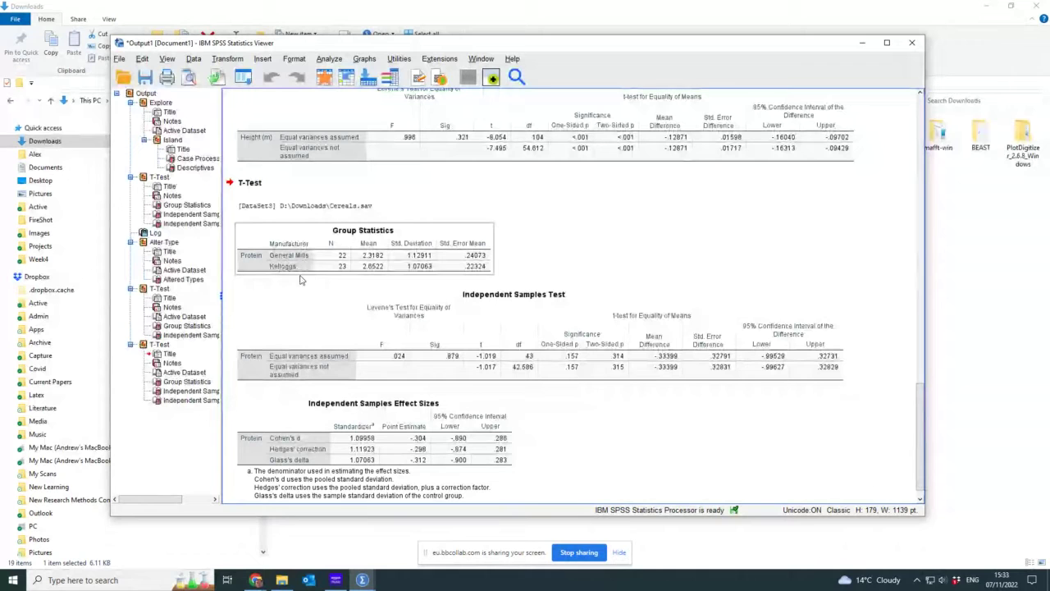
{"action": "left_click", "coordinate": [634, 393]}
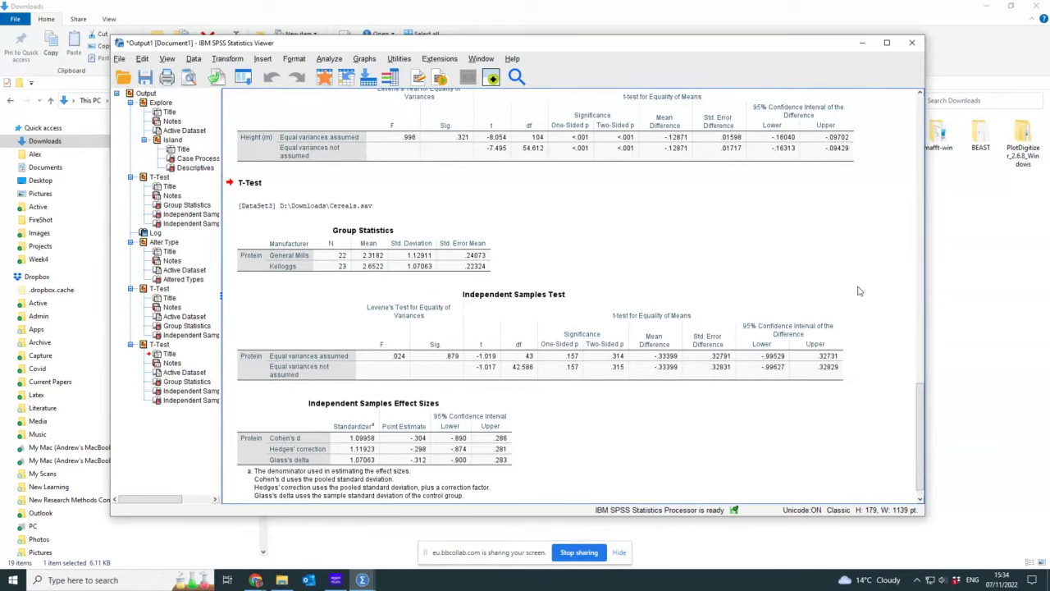
{"action": "scroll", "coordinate": [766, 335], "scroll_direction": "down", "scroll_amount": 1}
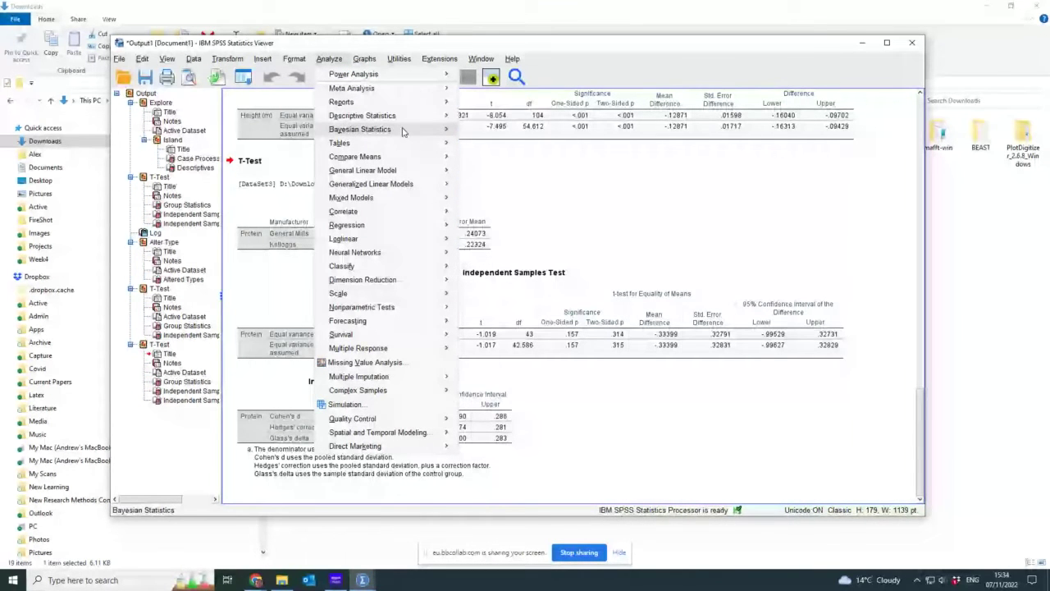
Reopen the t-test, replace Protein with Fat as the test variable, and run it
{"action": "mouse_move", "coordinate": [427, 156]}
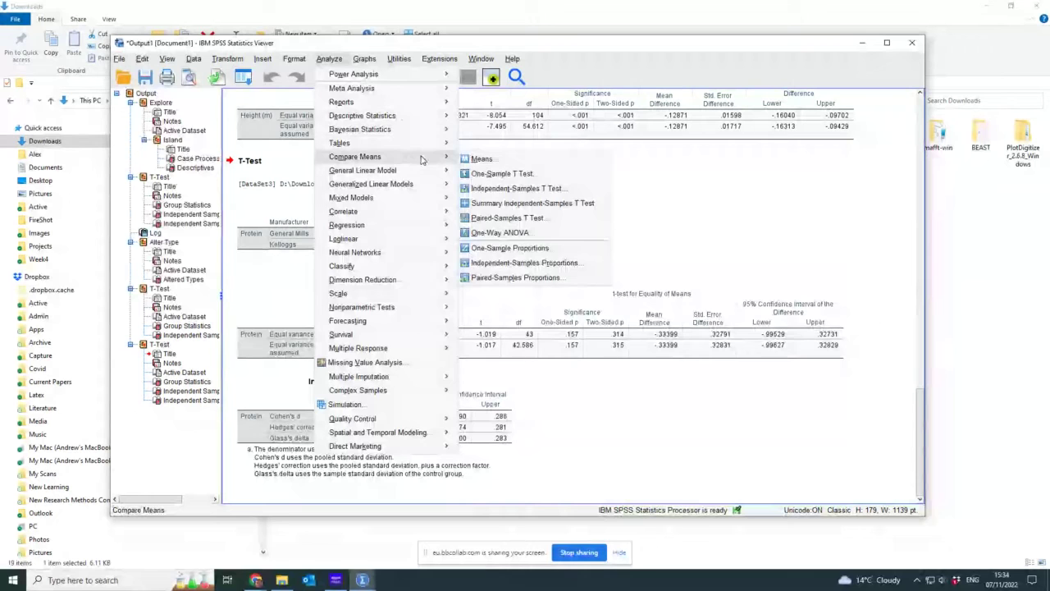
{"action": "left_click", "coordinate": [497, 188]}
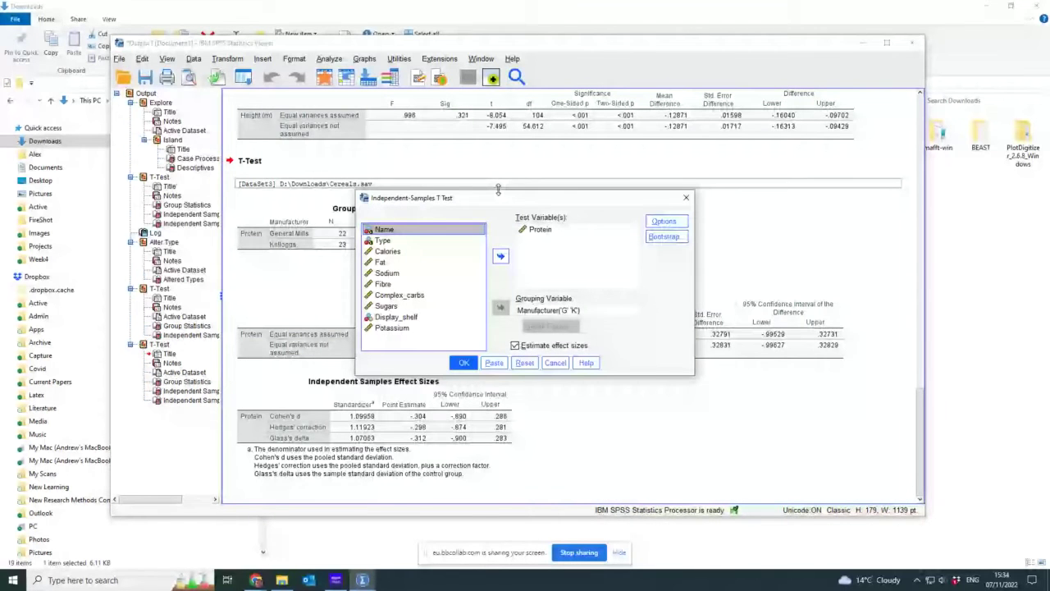
{"action": "left_click", "coordinate": [539, 228]}
{"action": "left_click", "coordinate": [499, 256]}
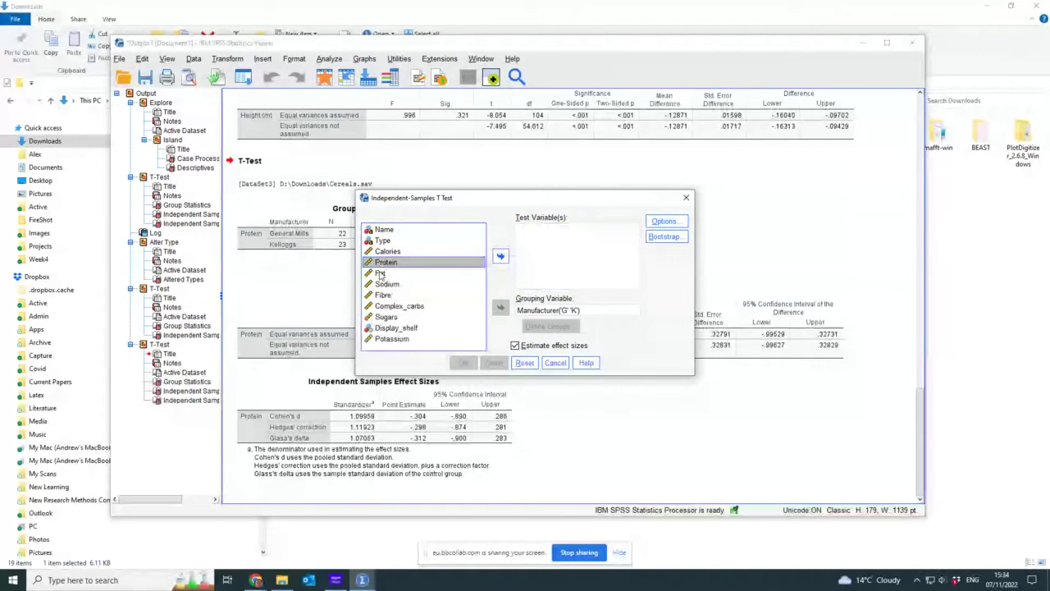
{"action": "left_click", "coordinate": [380, 274]}
{"action": "left_click", "coordinate": [499, 256]}
{"action": "left_click", "coordinate": [463, 361]}
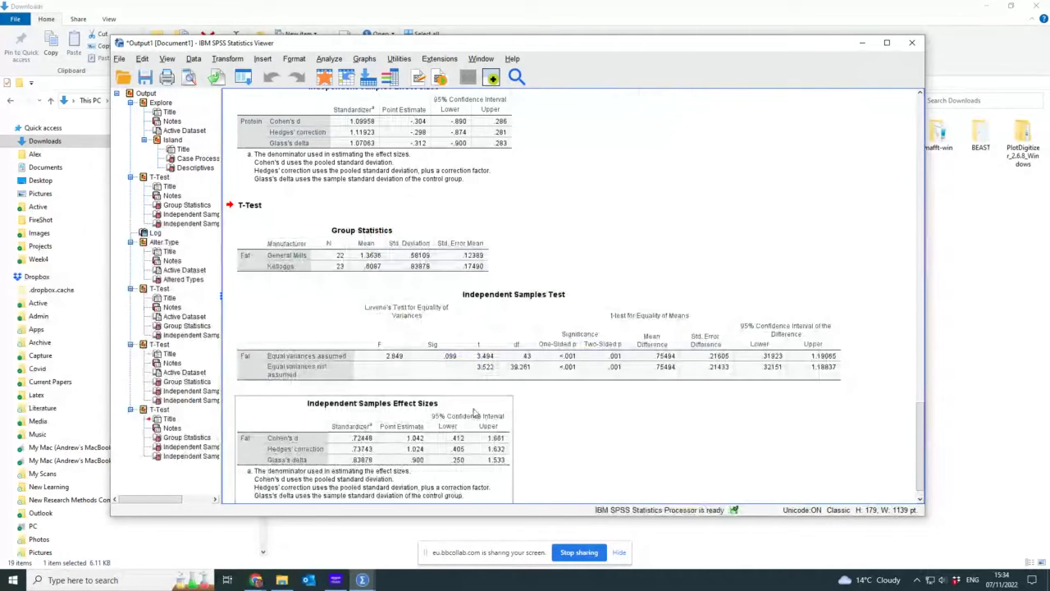
Review the Fat Group Statistics and Independent Samples Test tables, then switch to File Explorer's Downloads folder
{"action": "left_click", "coordinate": [551, 377]}
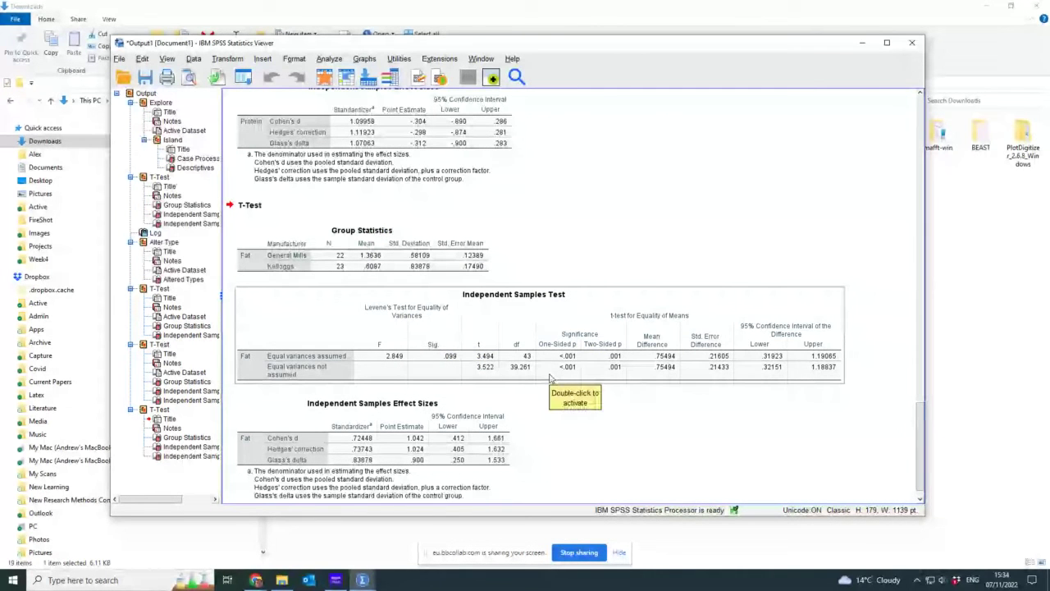
{"action": "left_click", "coordinate": [349, 273]}
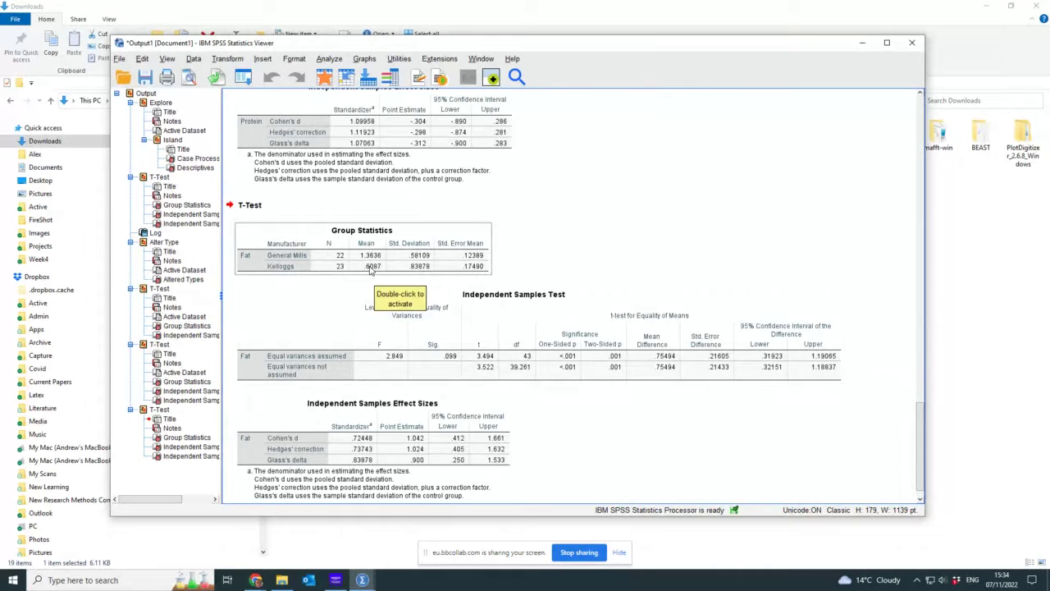
{"action": "left_click", "coordinate": [721, 450]}
{"action": "left_click", "coordinate": [340, 332]}
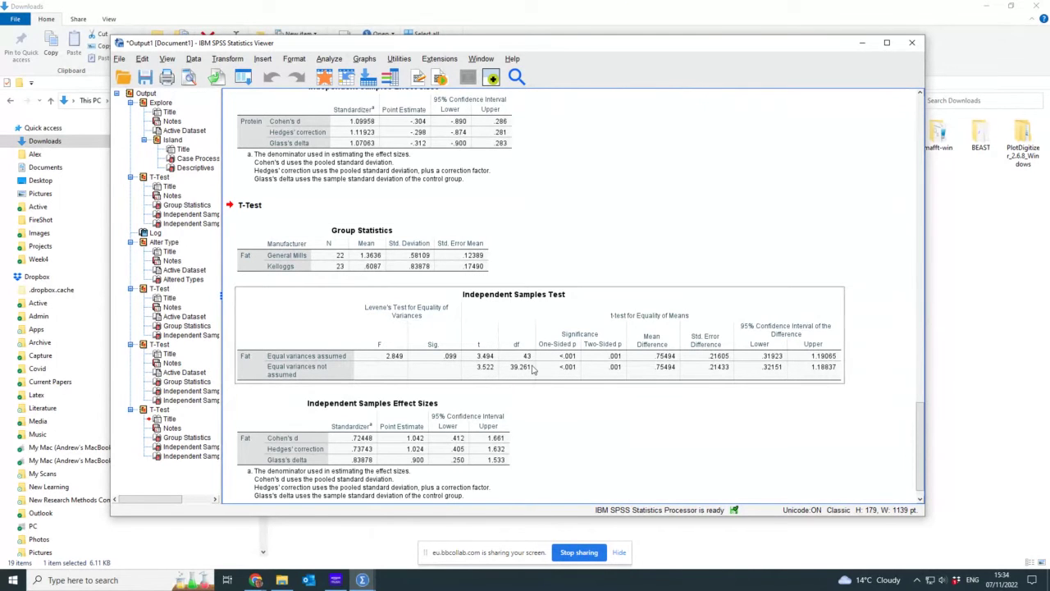
{"action": "left_click", "coordinate": [541, 398]}
{"action": "left_click", "coordinate": [495, 382]}
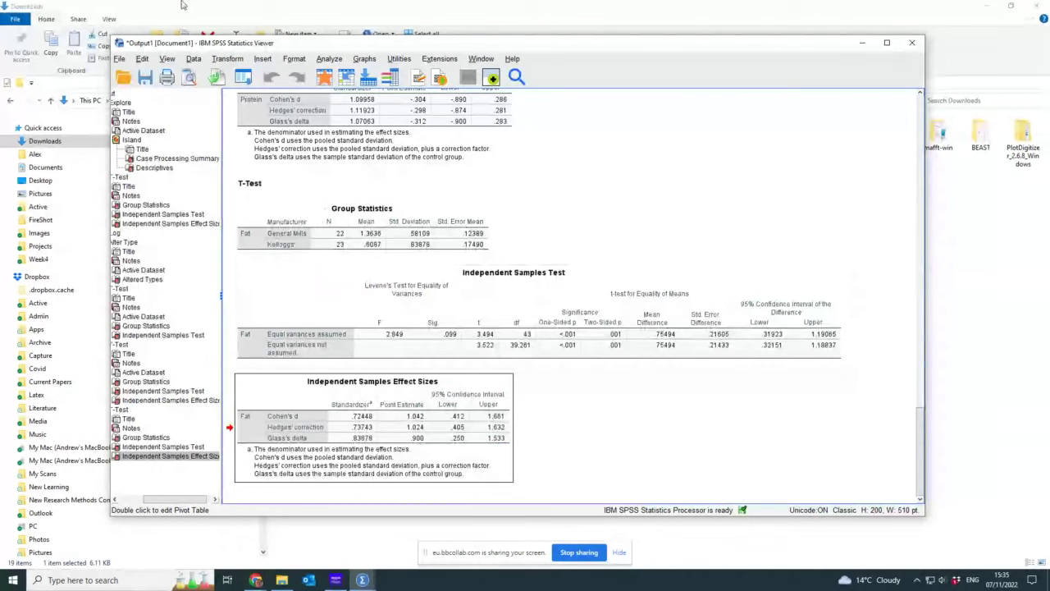
{"action": "left_click", "coordinate": [228, 5]}
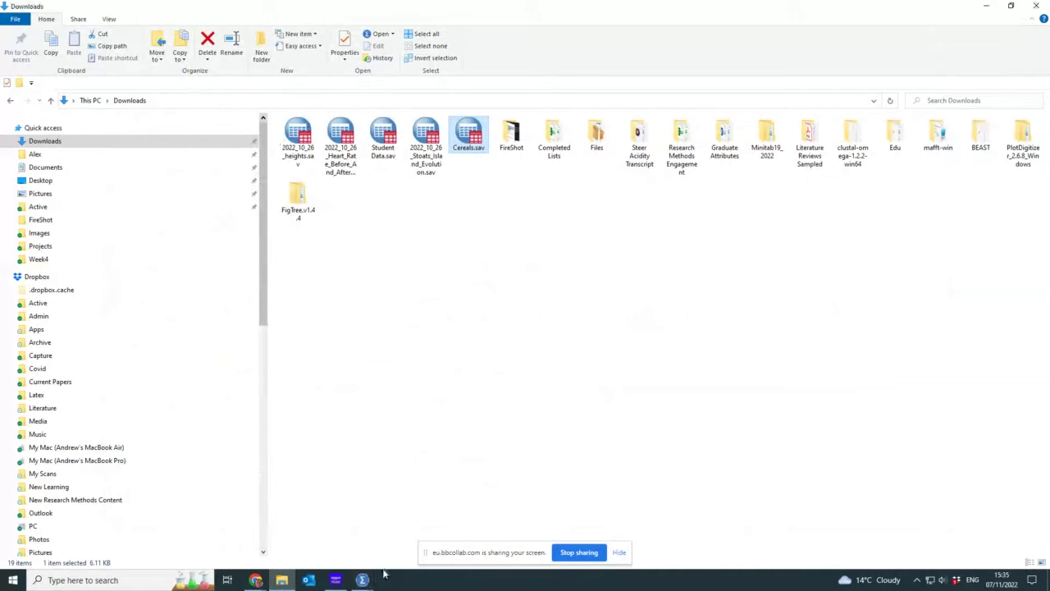
{"action": "mouse_move", "coordinate": [367, 581]}
{"action": "left_click", "coordinate": [537, 532]}
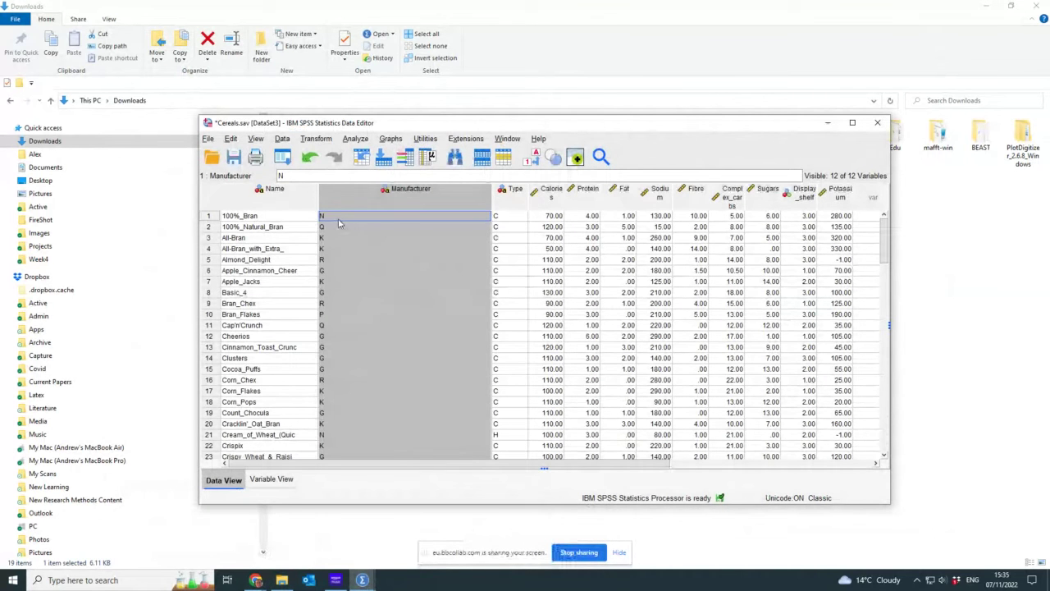
{"action": "left_click", "coordinate": [555, 302]}
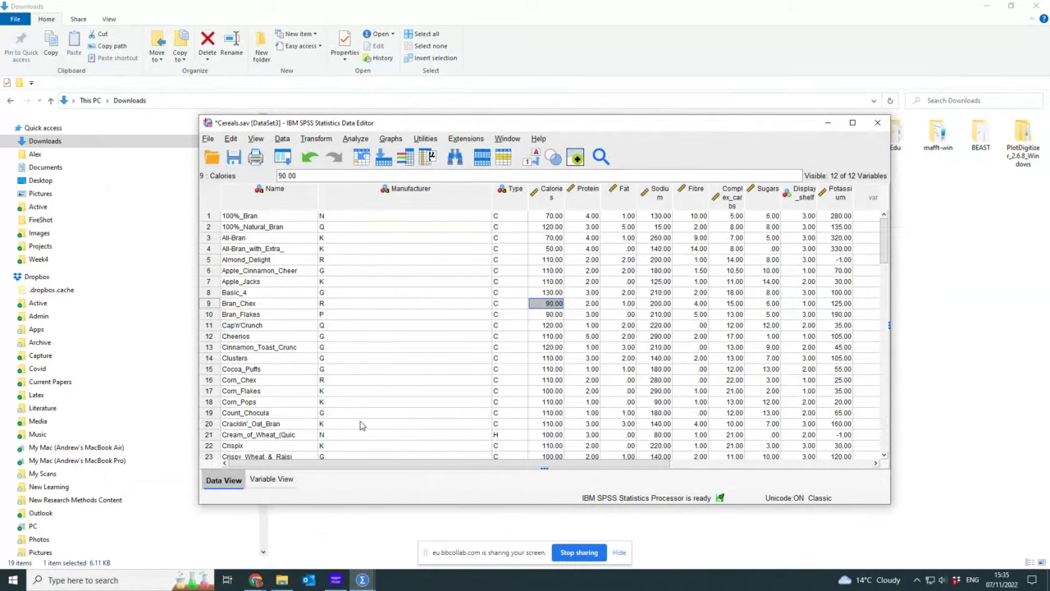
{"action": "left_click", "coordinate": [257, 359]}
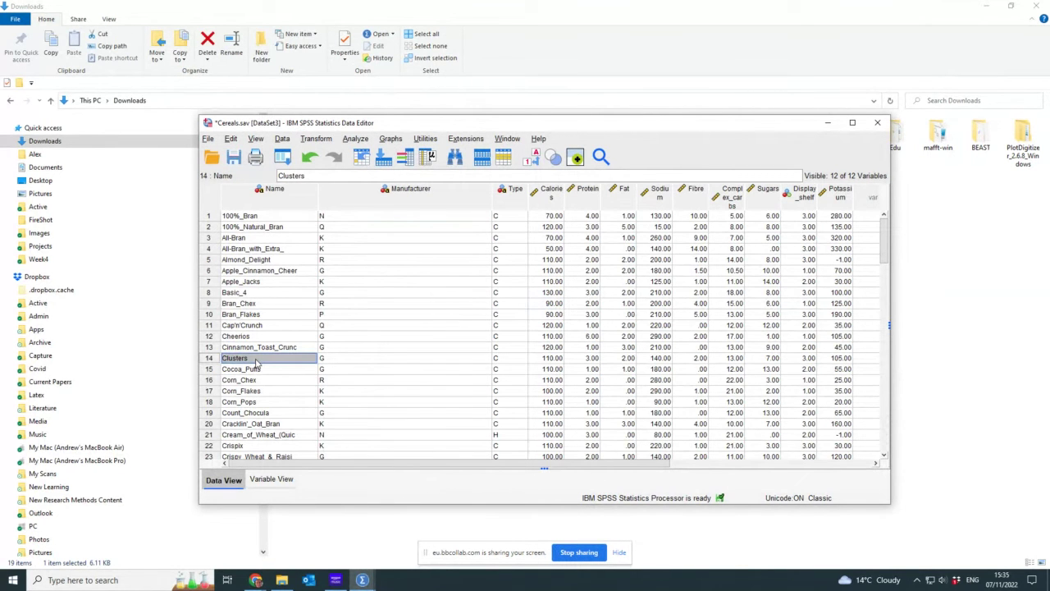
{"action": "left_click", "coordinate": [259, 370]}
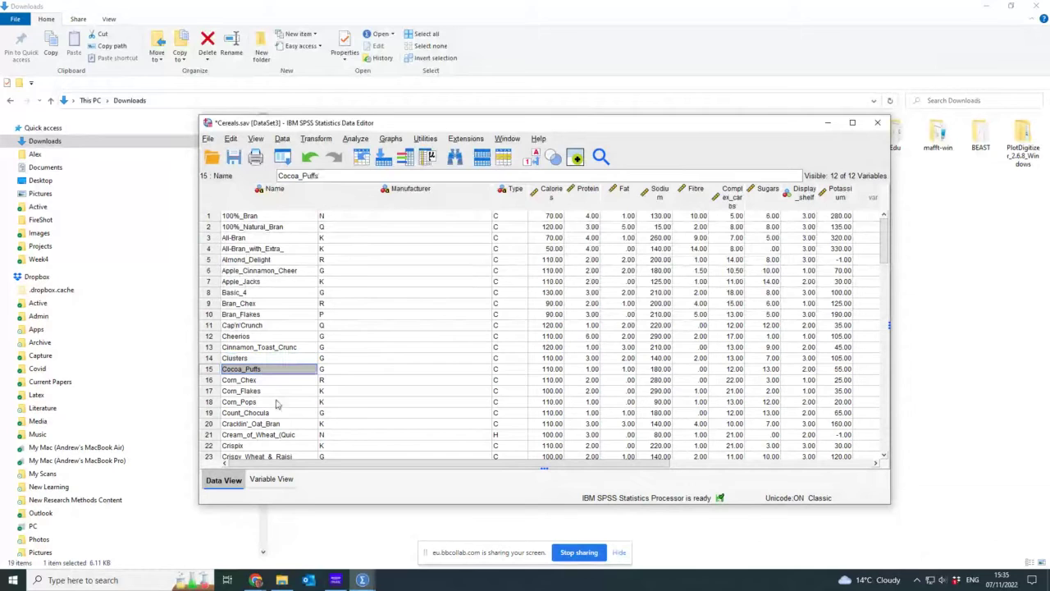
{"action": "left_click", "coordinate": [280, 413]}
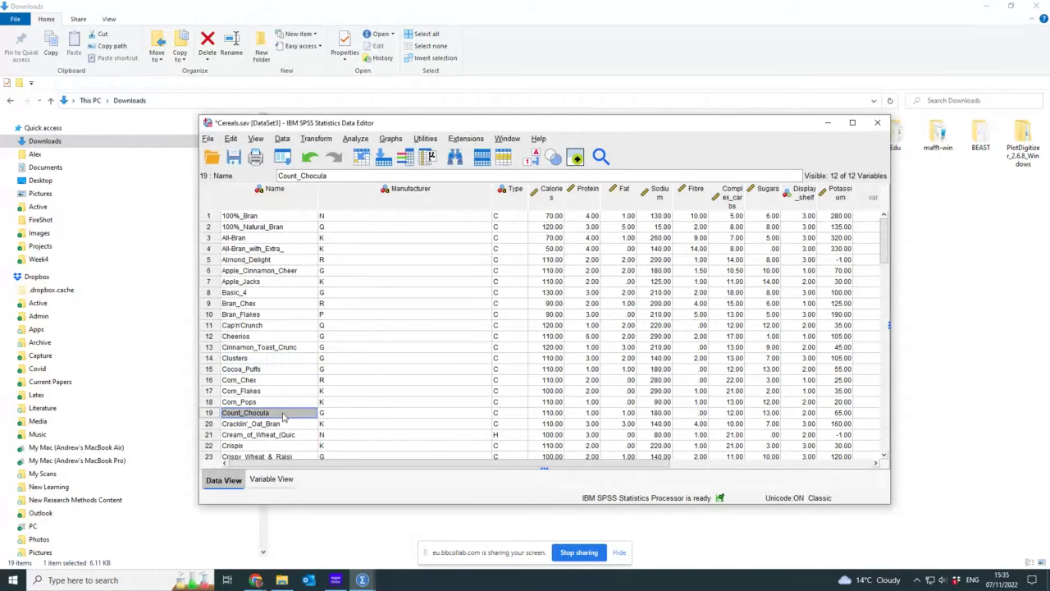
{"action": "scroll", "coordinate": [283, 416], "scroll_direction": "down", "scroll_amount": 3}
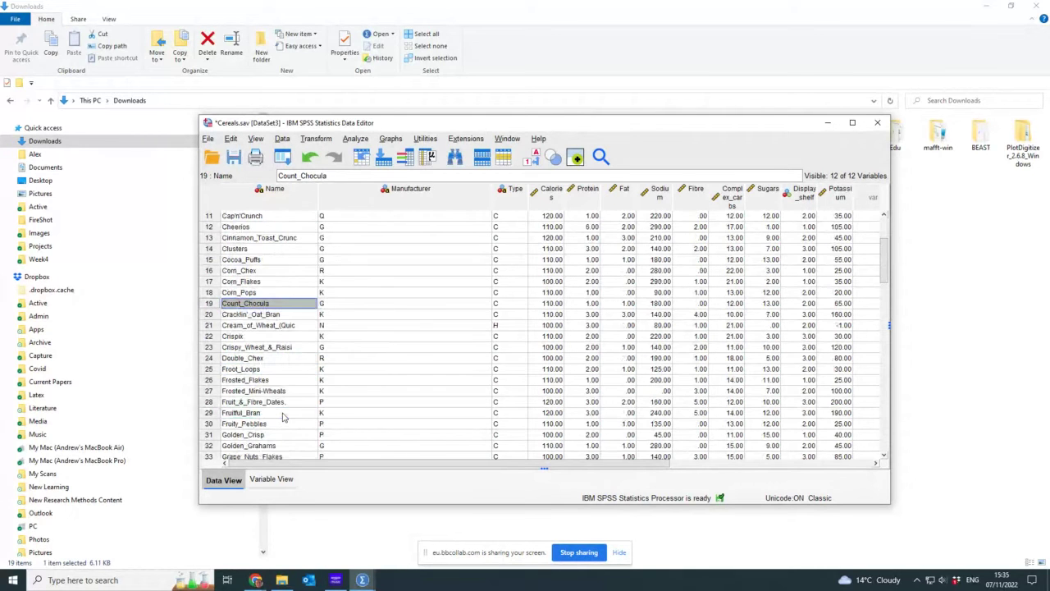
{"action": "left_click", "coordinate": [275, 350]}
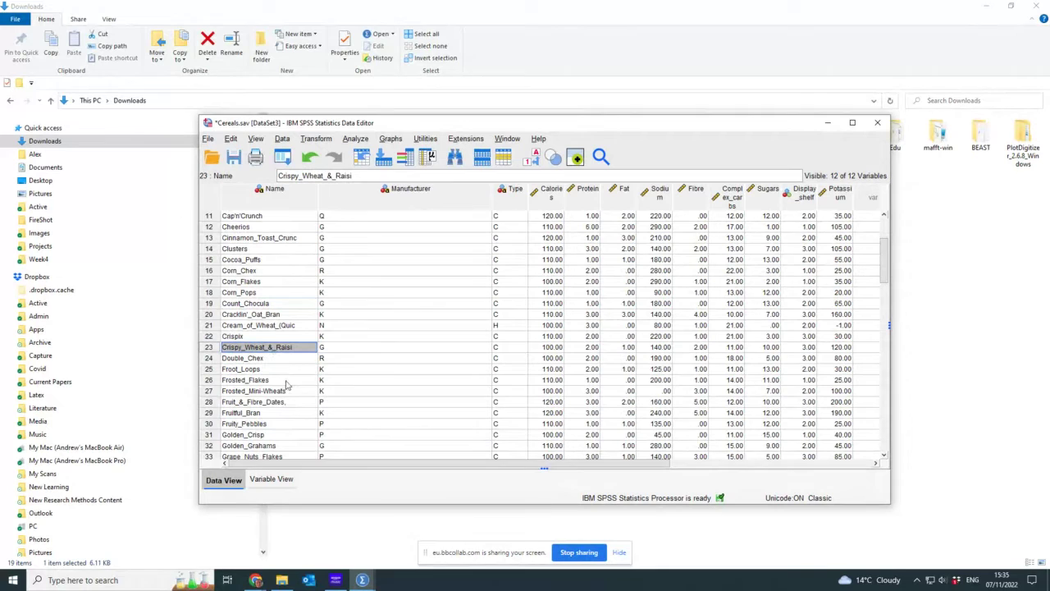
{"action": "left_click", "coordinate": [302, 448]}
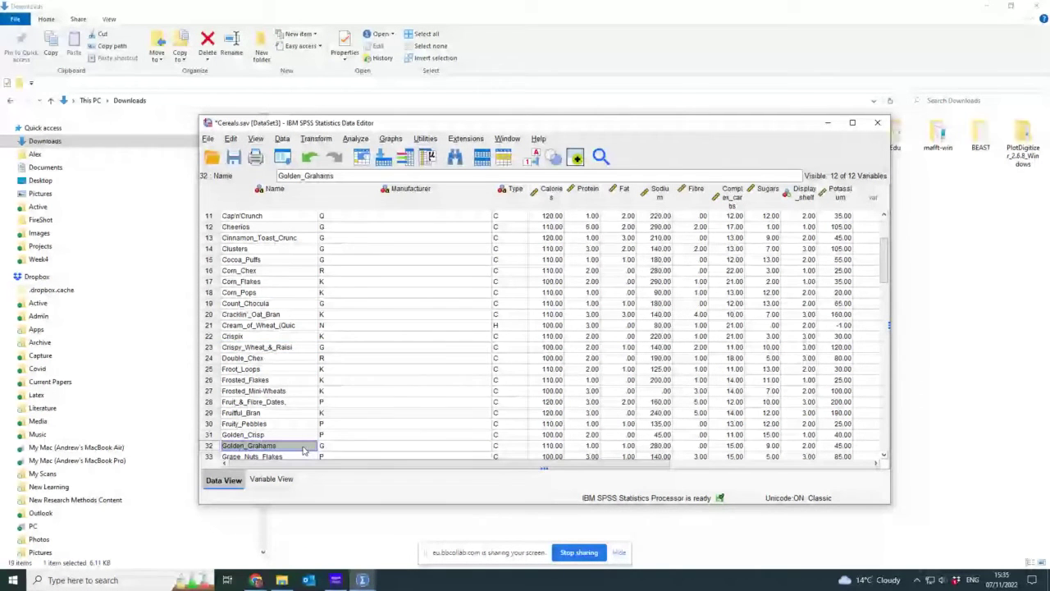
{"action": "scroll", "coordinate": [303, 448], "scroll_direction": "down", "scroll_amount": 3}
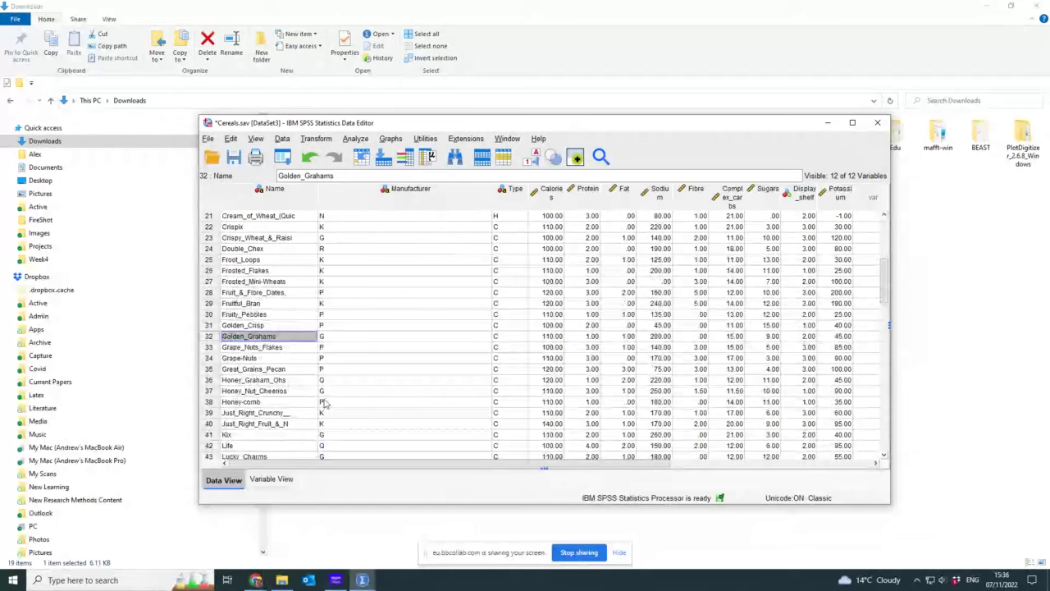
{"action": "left_click", "coordinate": [293, 392]}
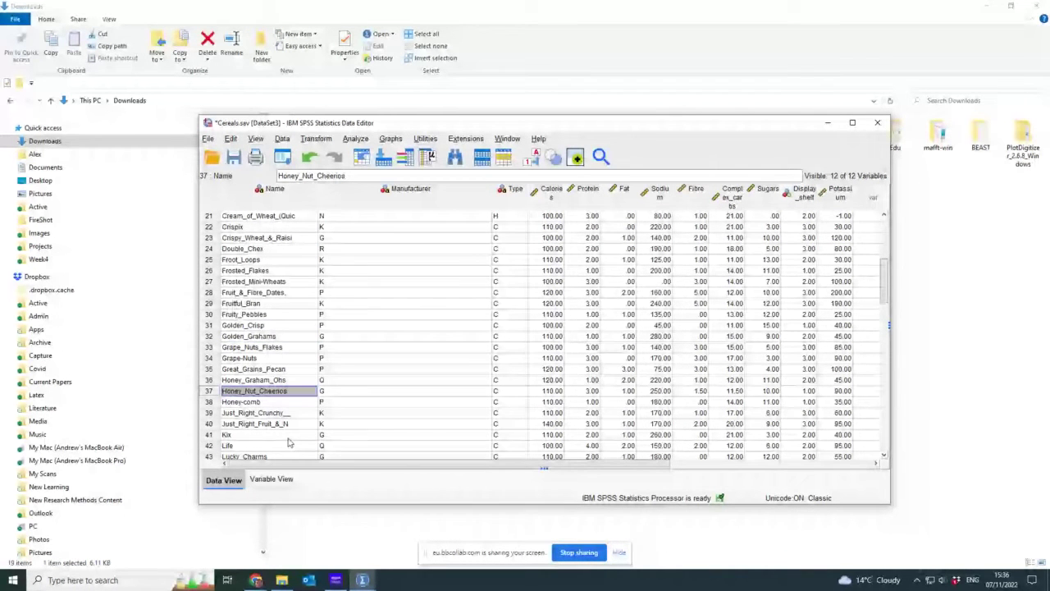
{"action": "left_click", "coordinate": [288, 437]}
{"action": "scroll", "coordinate": [288, 439], "scroll_direction": "down", "scroll_amount": 3}
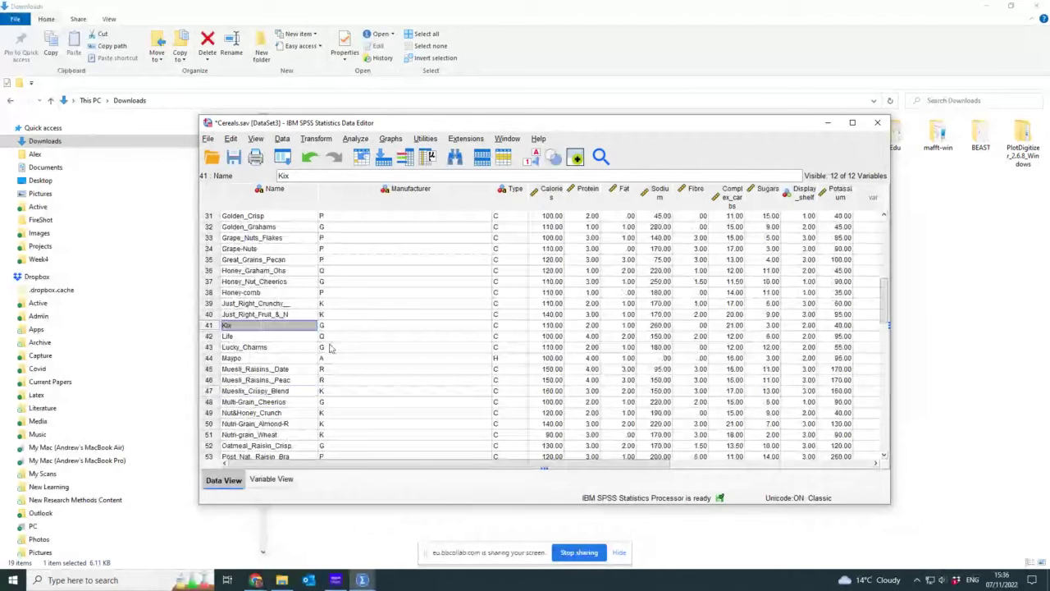
{"action": "left_click", "coordinate": [296, 348]}
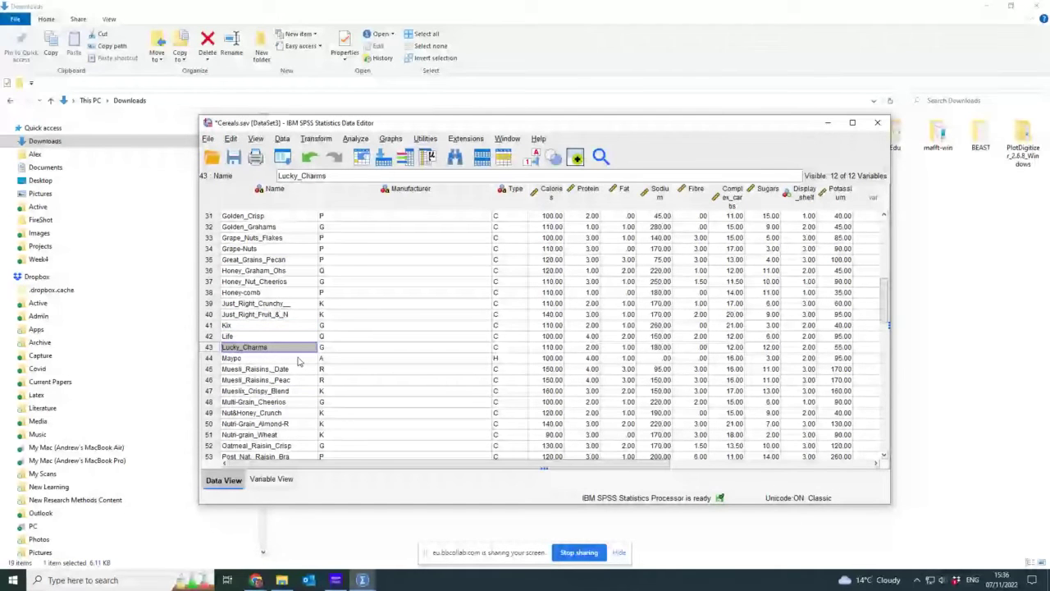
{"action": "left_click", "coordinate": [287, 445]}
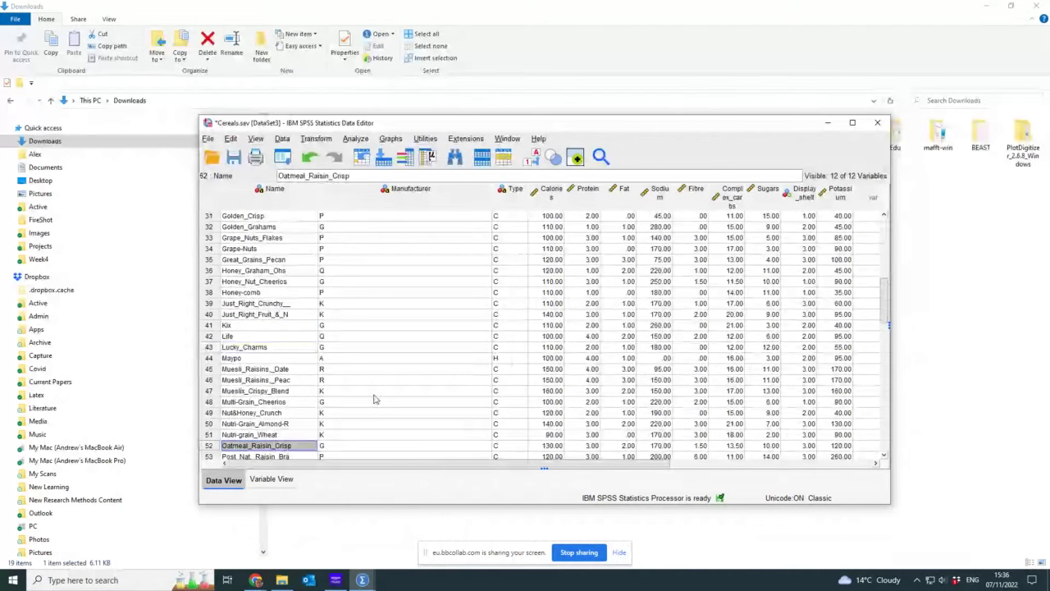
{"action": "scroll", "coordinate": [373, 399], "scroll_direction": "down", "scroll_amount": 3}
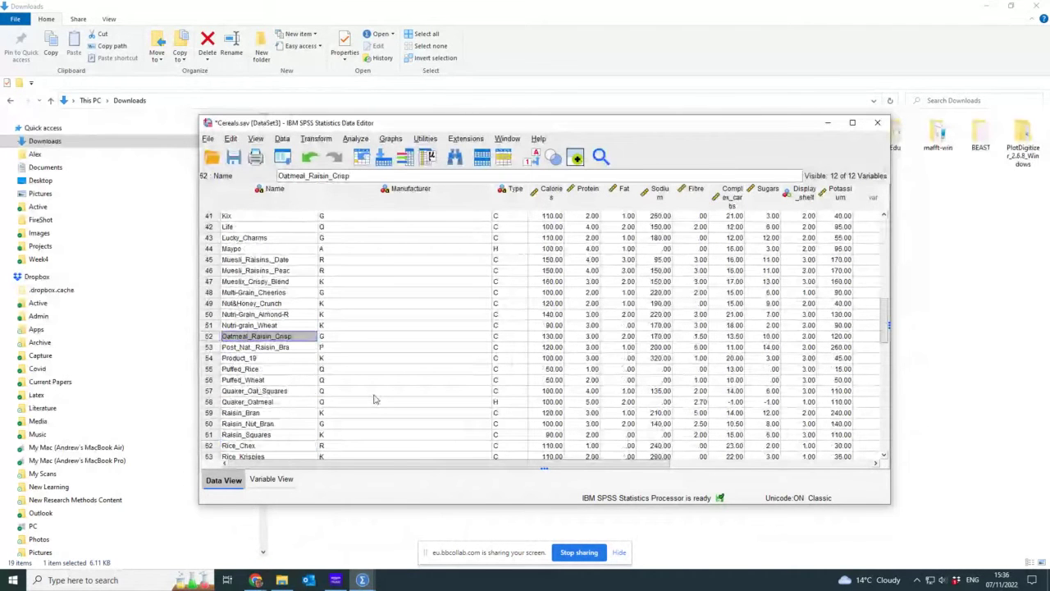
{"action": "left_click", "coordinate": [300, 425]}
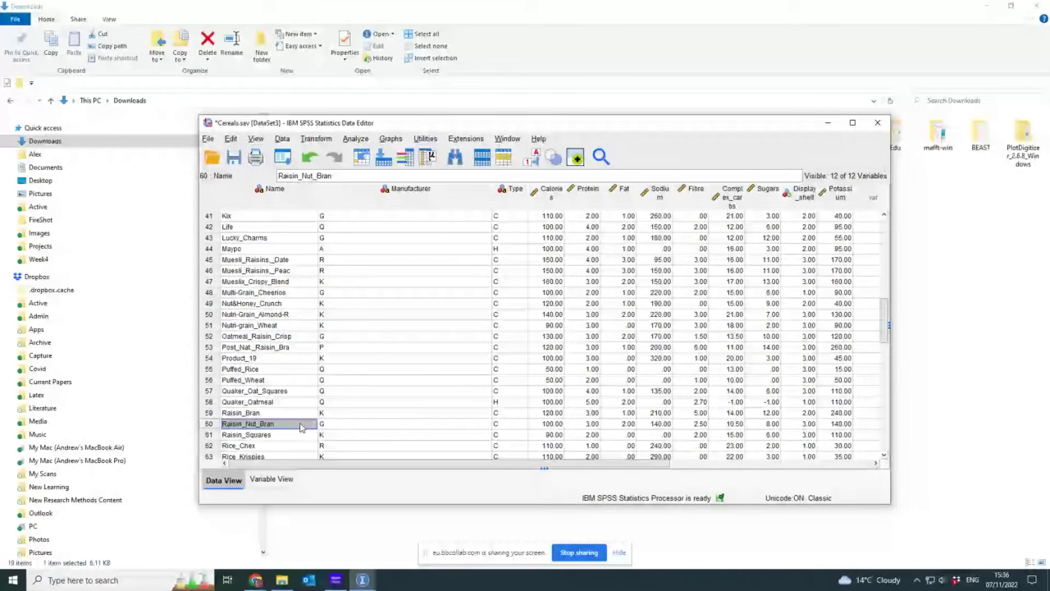
{"action": "scroll", "coordinate": [300, 426], "scroll_direction": "down", "scroll_amount": 3}
{"action": "left_click", "coordinate": [297, 427]}
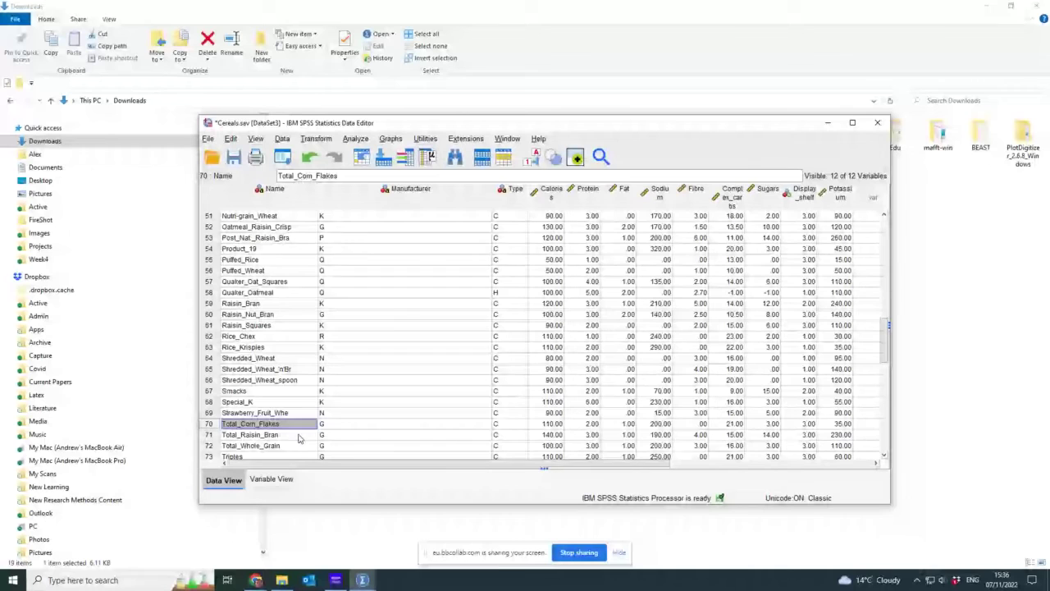
{"action": "left_click", "coordinate": [297, 445]}
{"action": "scroll", "coordinate": [292, 426], "scroll_direction": "down", "scroll_amount": 3}
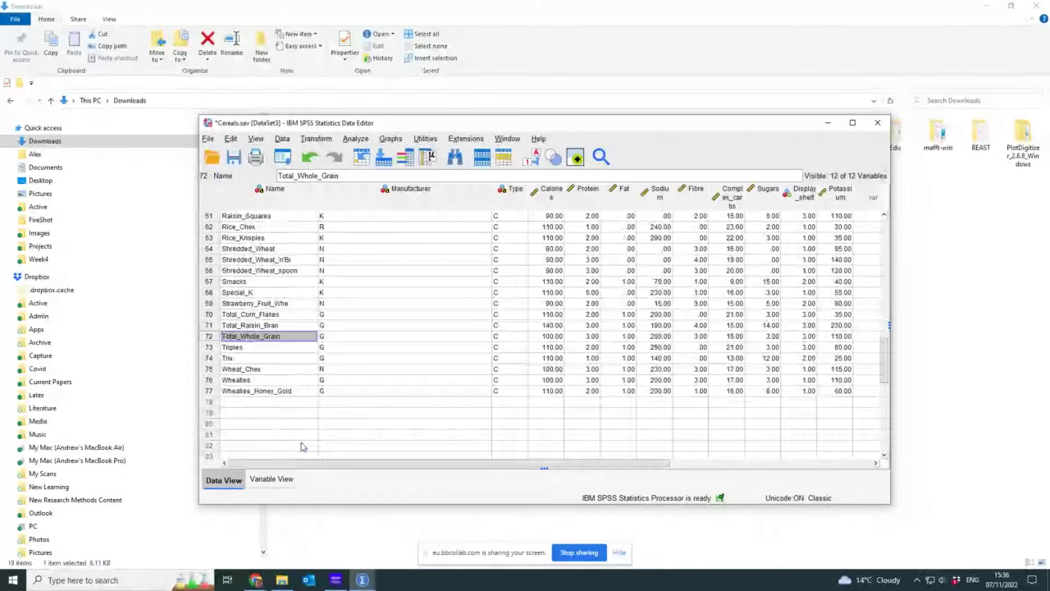
{"action": "left_click", "coordinate": [285, 392]}
{"action": "left_click", "coordinate": [285, 382]}
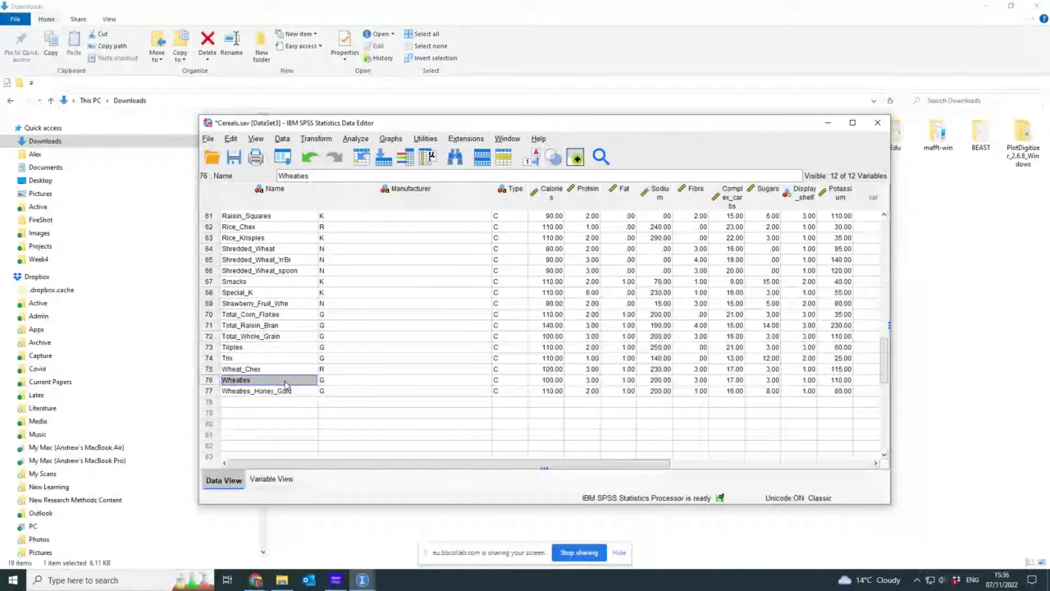
{"action": "scroll", "coordinate": [286, 383], "scroll_direction": "up", "scroll_amount": 9}
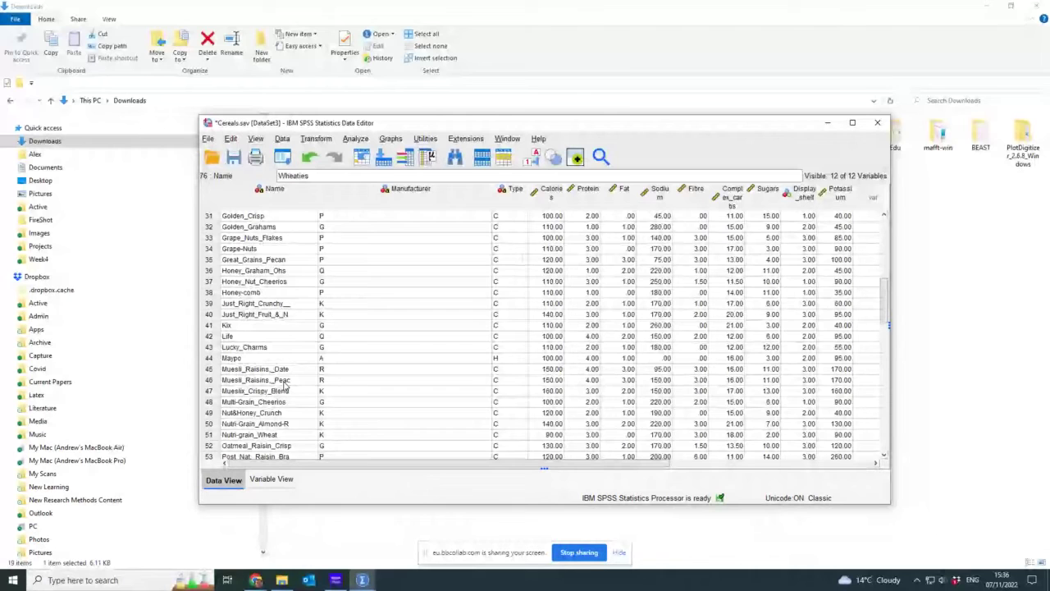
{"action": "scroll", "coordinate": [287, 381], "scroll_direction": "up", "scroll_amount": 9}
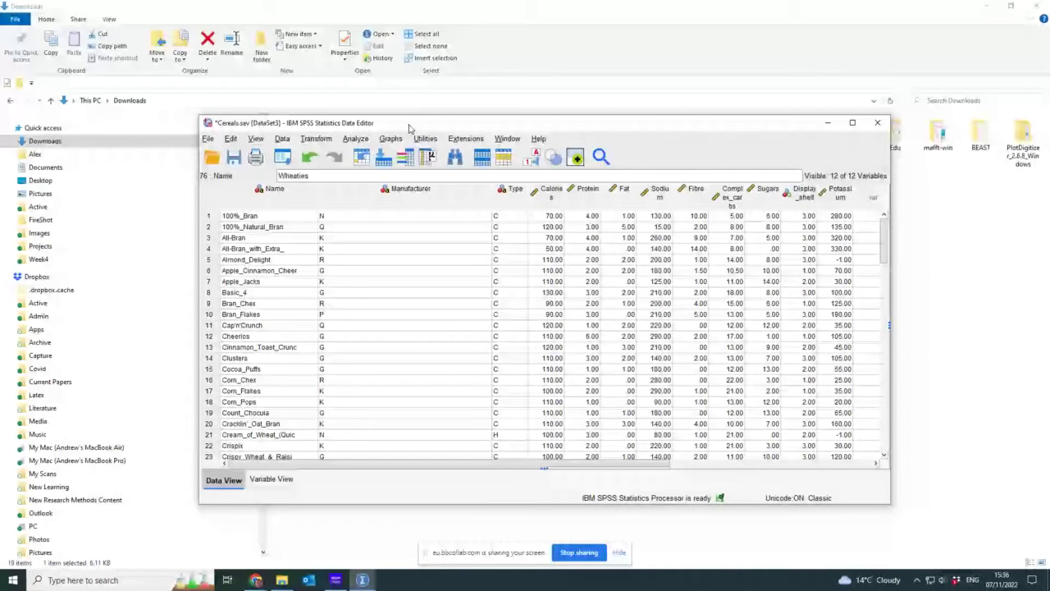
Reopen the t-test, replace Fat with Sugars as the test variable, and run it
{"action": "left_click", "coordinate": [354, 139]}
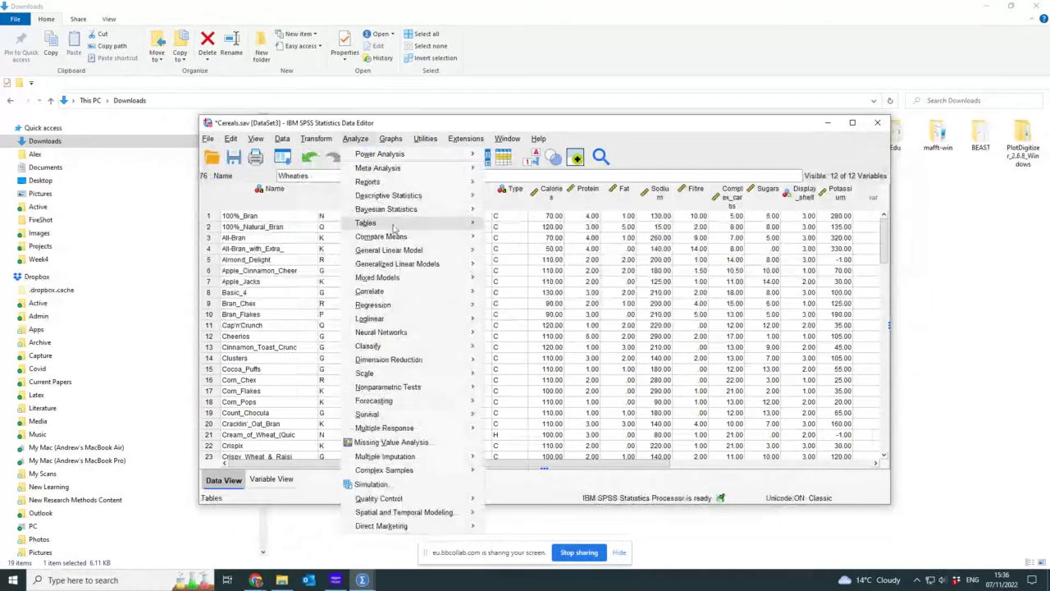
{"action": "mouse_move", "coordinate": [397, 250]}
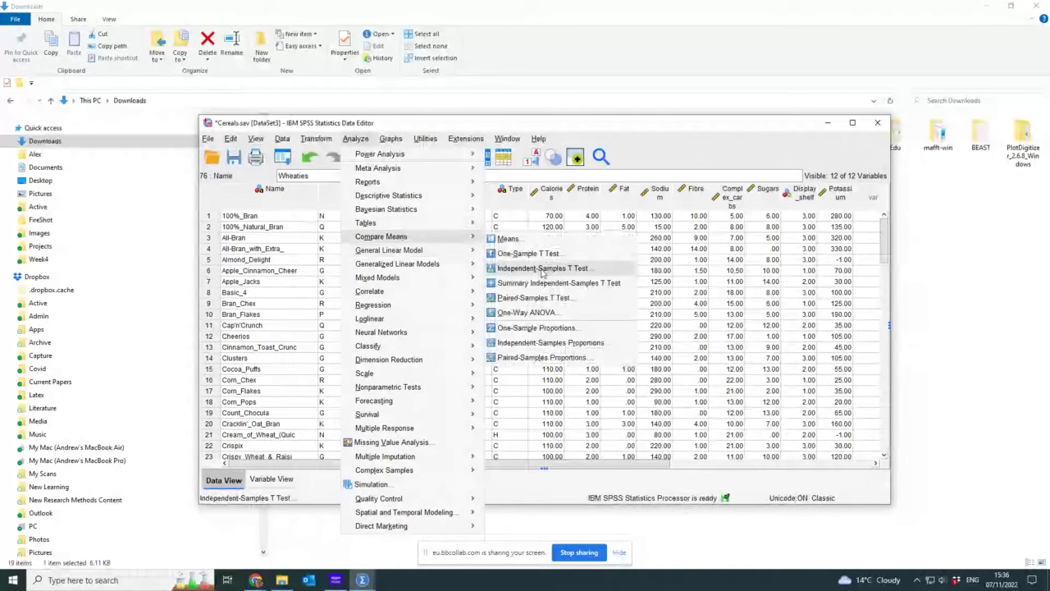
{"action": "left_click", "coordinate": [542, 274]}
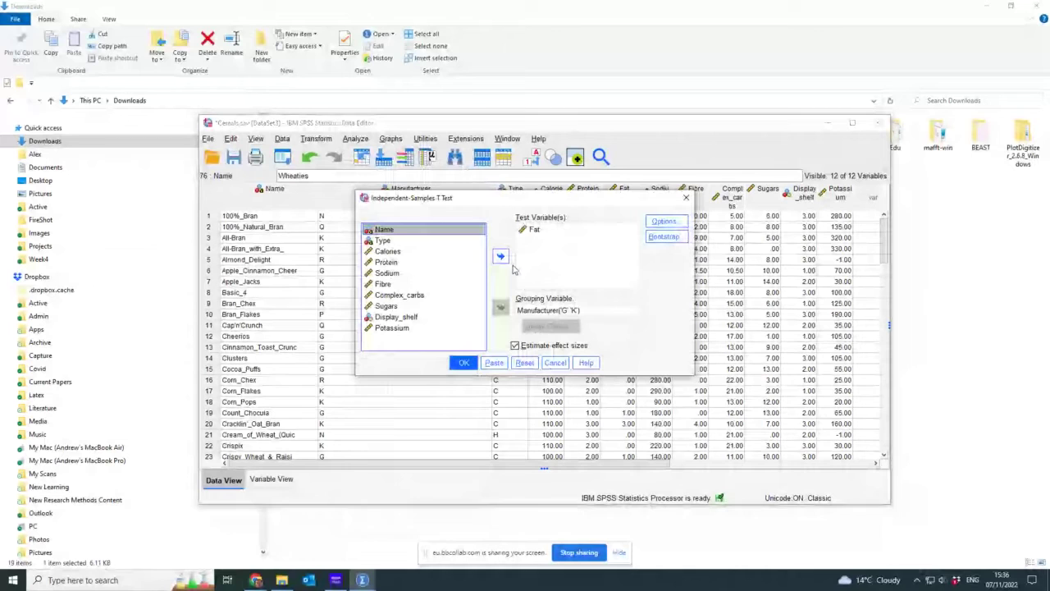
{"action": "left_click", "coordinate": [534, 231]}
{"action": "left_click", "coordinate": [500, 255]}
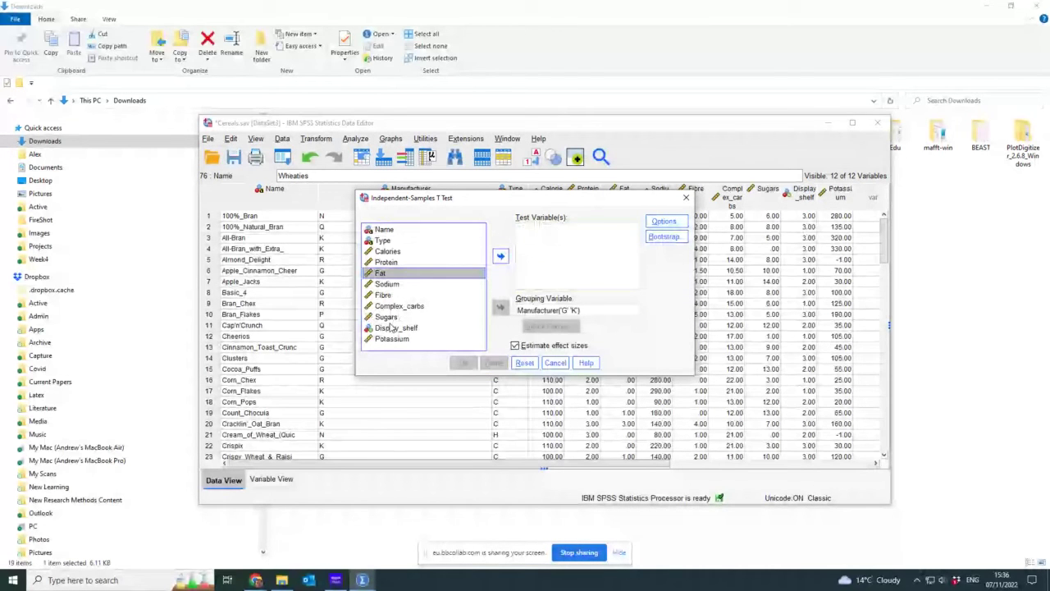
{"action": "left_click", "coordinate": [385, 316]}
{"action": "left_click", "coordinate": [501, 255]}
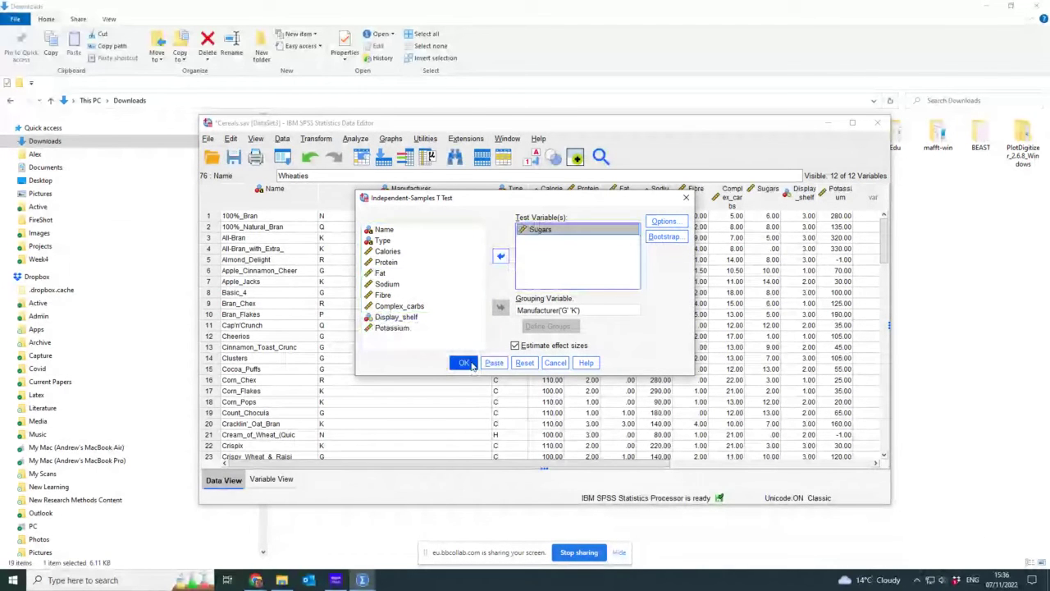
{"action": "left_click", "coordinate": [464, 362]}
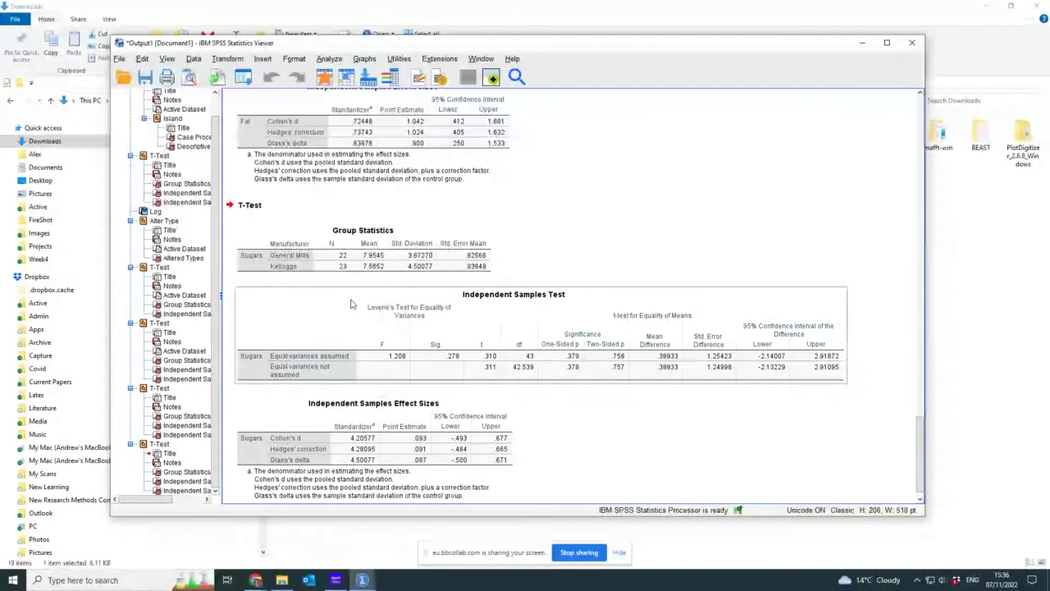
Reopen the t-test, swap Sugars for Complex_carbs as the test variable, and run it
{"action": "left_click", "coordinate": [327, 61]}
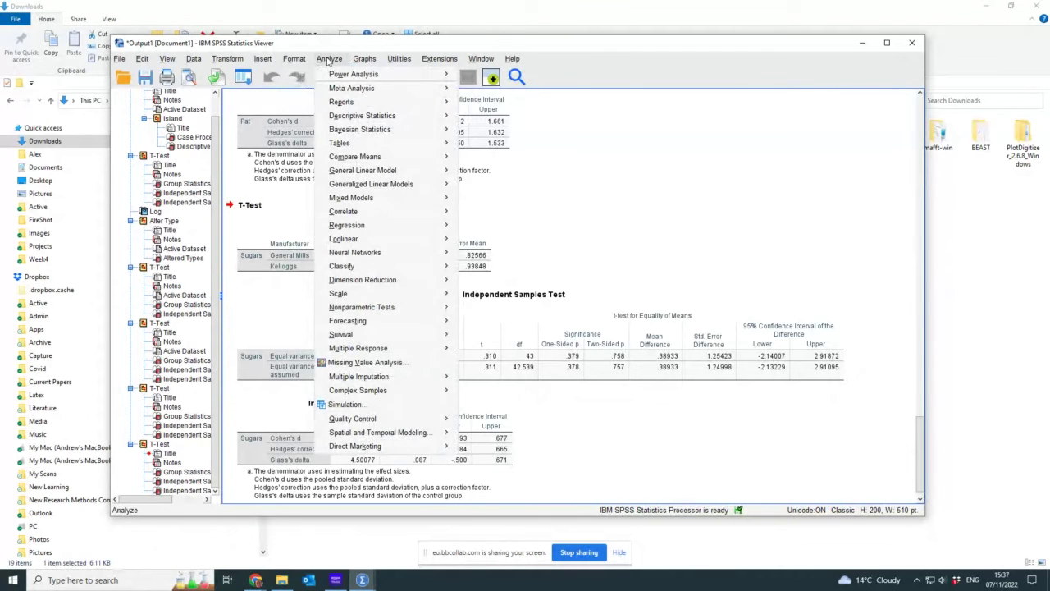
{"action": "mouse_move", "coordinate": [369, 158]}
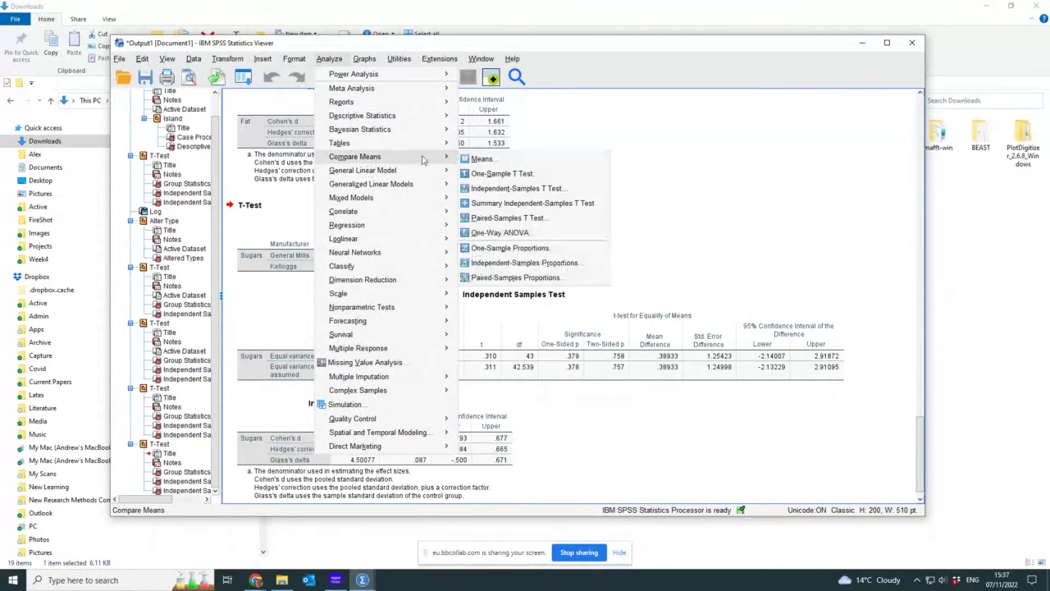
{"action": "left_click", "coordinate": [505, 188]}
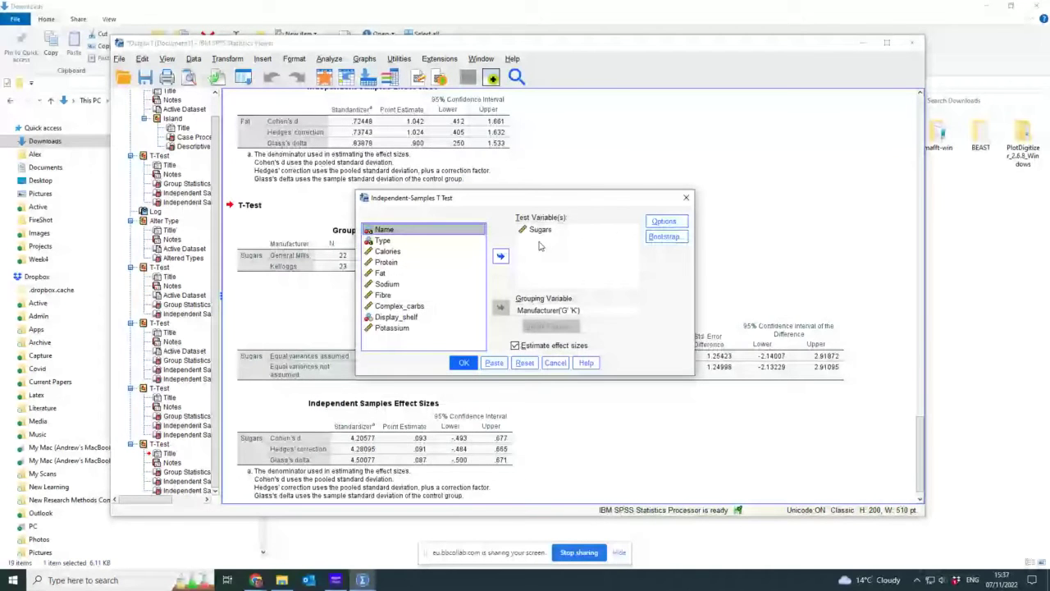
{"action": "double_click", "coordinate": [540, 230]}
{"action": "left_click", "coordinate": [400, 305]}
{"action": "left_click", "coordinate": [500, 256]}
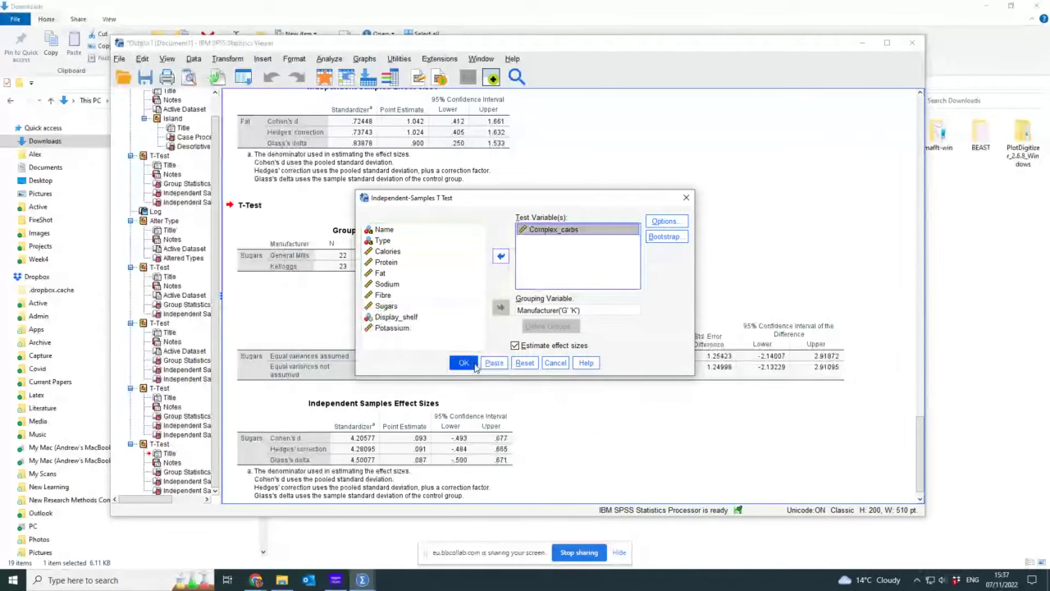
{"action": "left_click", "coordinate": [463, 363]}
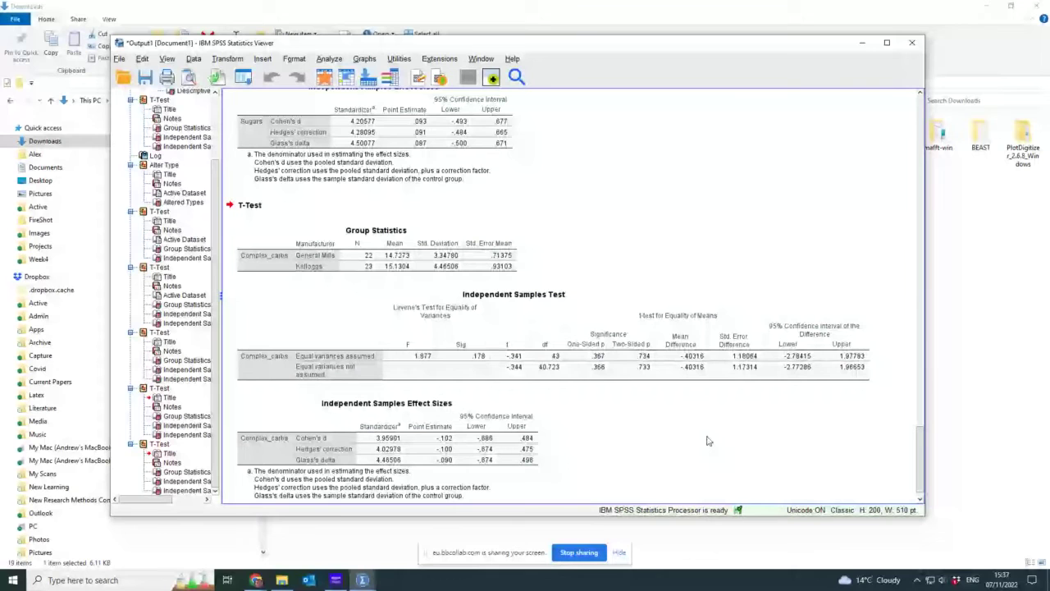
{"action": "left_click", "coordinate": [570, 379]}
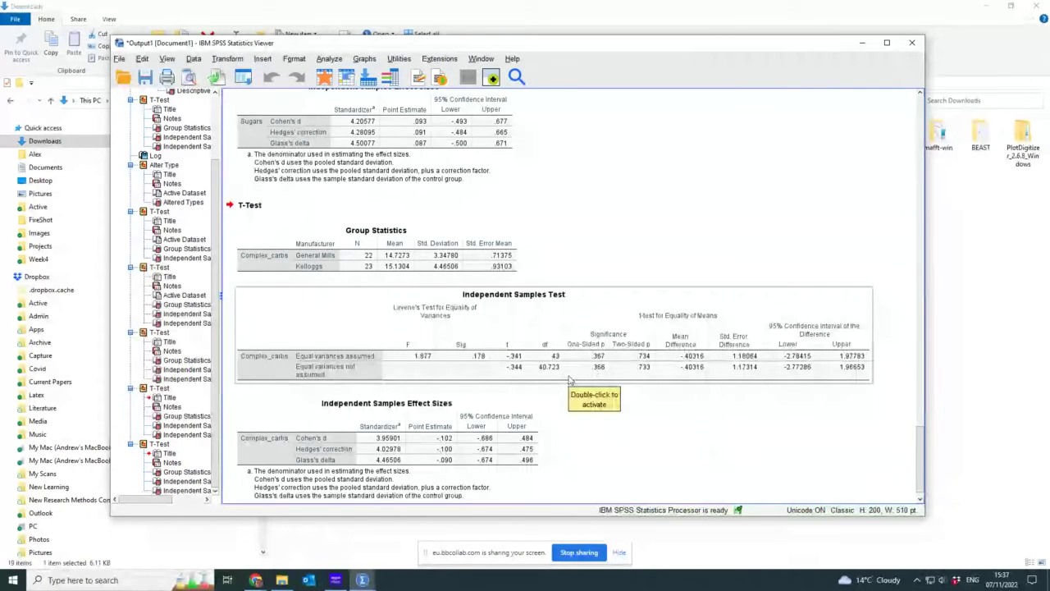
{"action": "scroll", "coordinate": [570, 379], "scroll_direction": "down", "scroll_amount": 1}
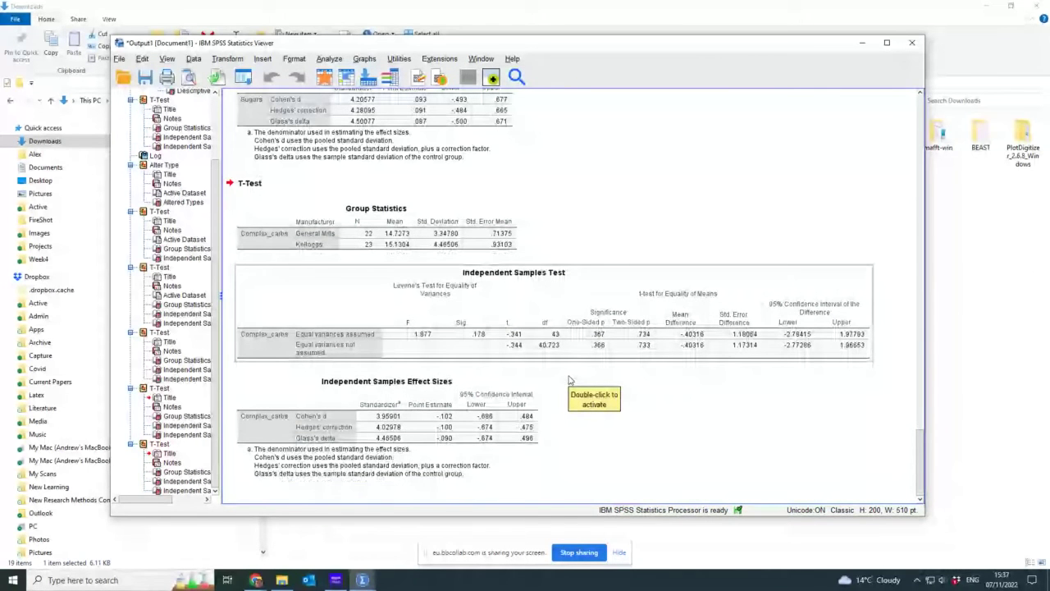
{"action": "left_click", "coordinate": [568, 373]}
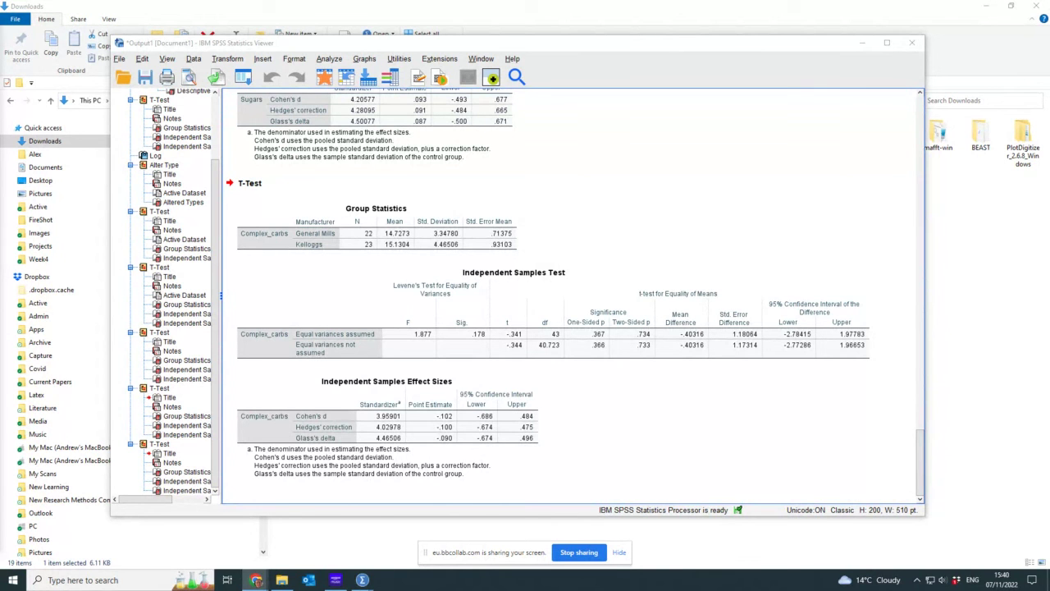
{"action": "left_click", "coordinate": [455, 354]}
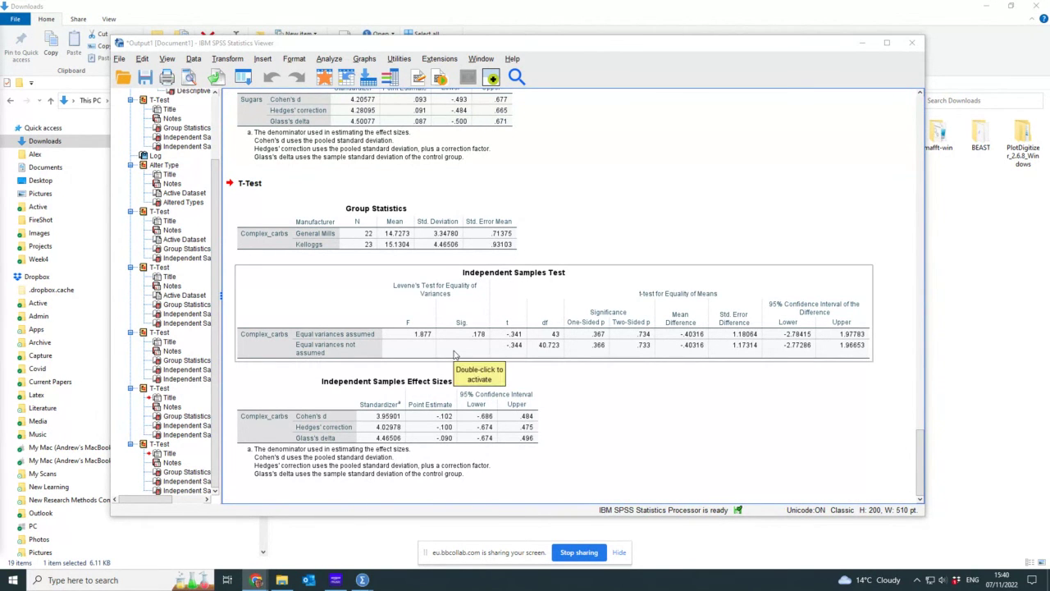
{"action": "left_click", "coordinate": [402, 162]}
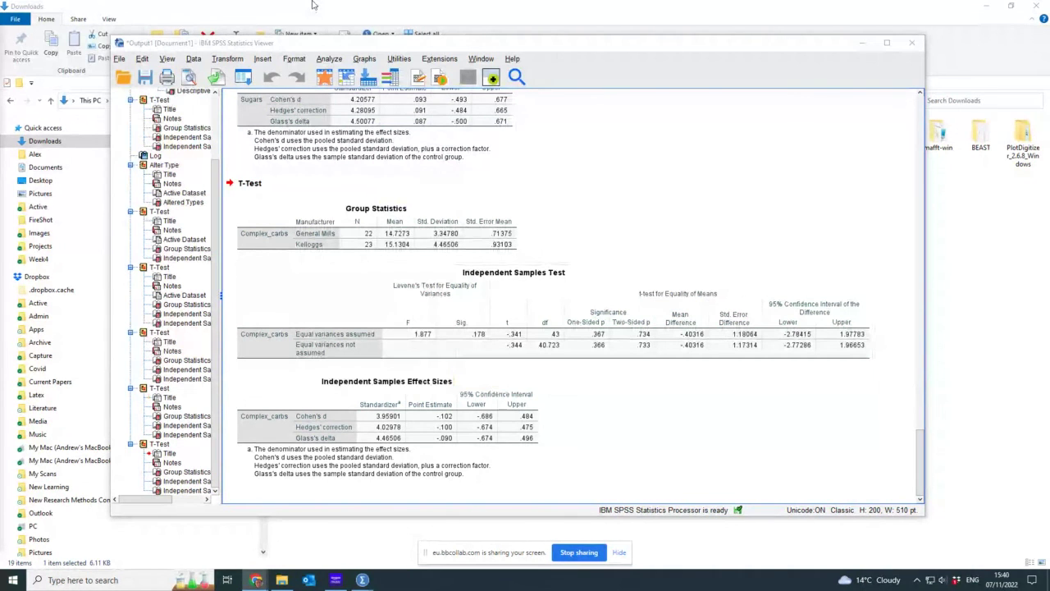
{"action": "left_click", "coordinate": [510, 233]}
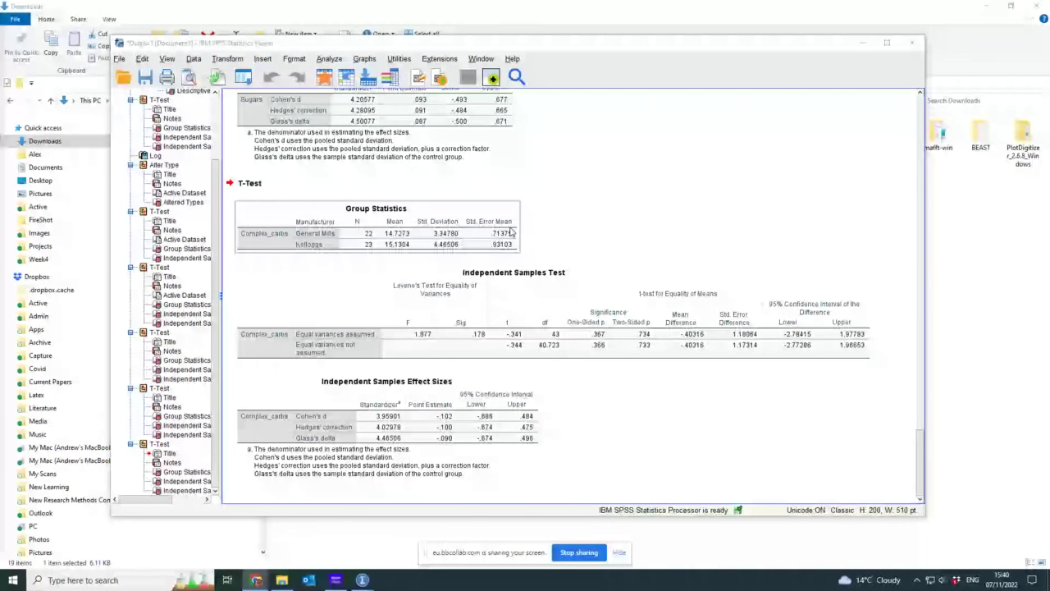